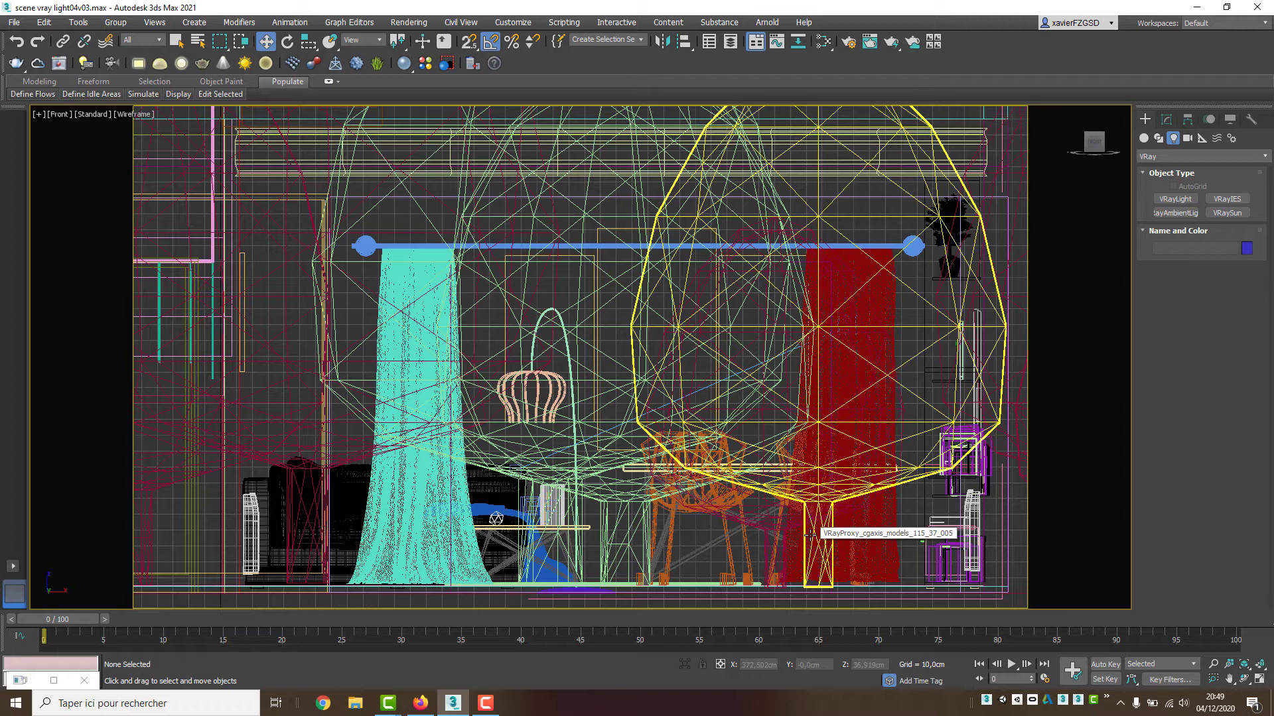
Step: Draw a V-Ray plane light over the window opening between the curtains and size it 240 cm long by 210 cm wide
left_click(139, 65)
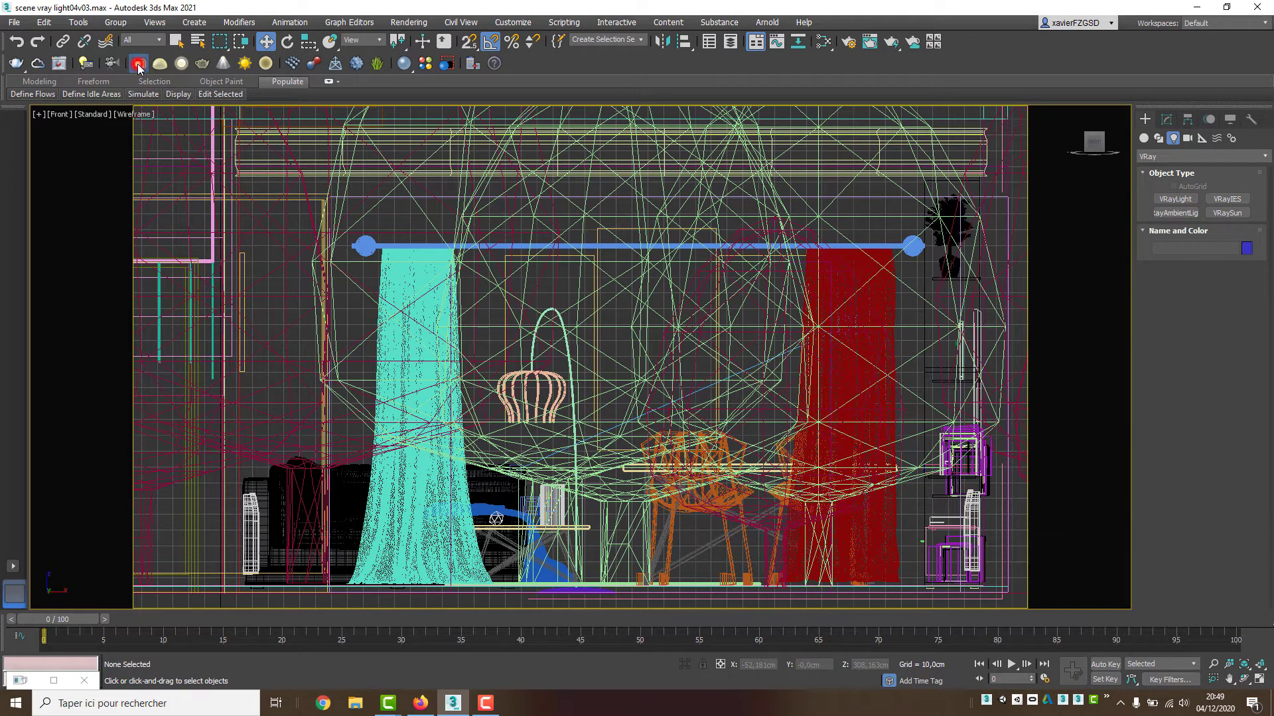
left_click_drag(454, 262, 832, 588)
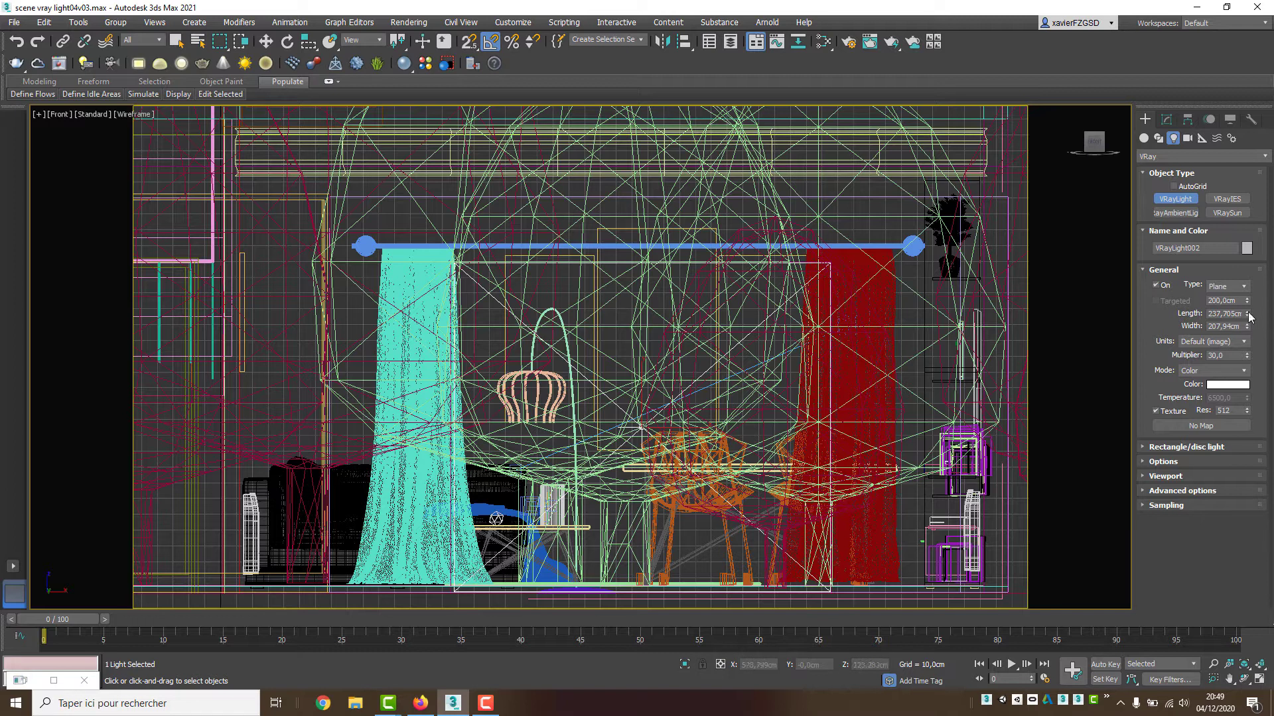
double_click(1238, 314)
type("240")
key("Tab")
key("Return")
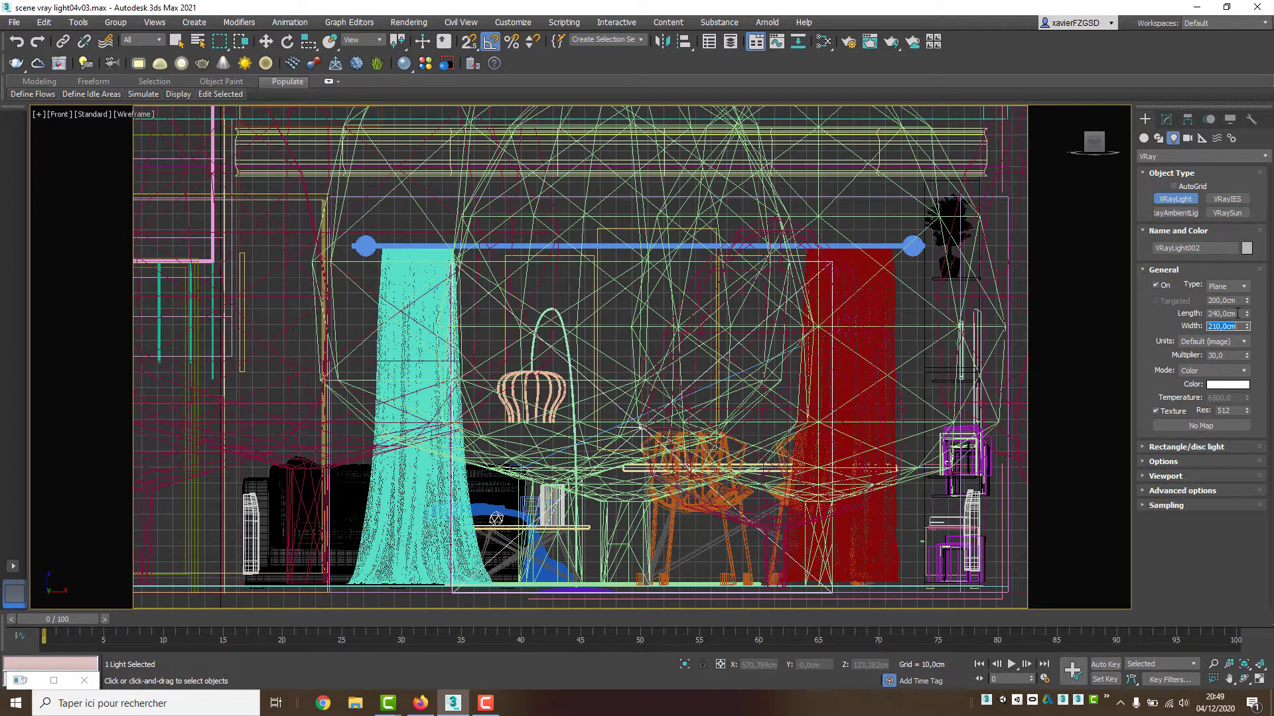
Step: In the top view, move the plane light into the wall thickness of the window opening and centre it there
key("t")
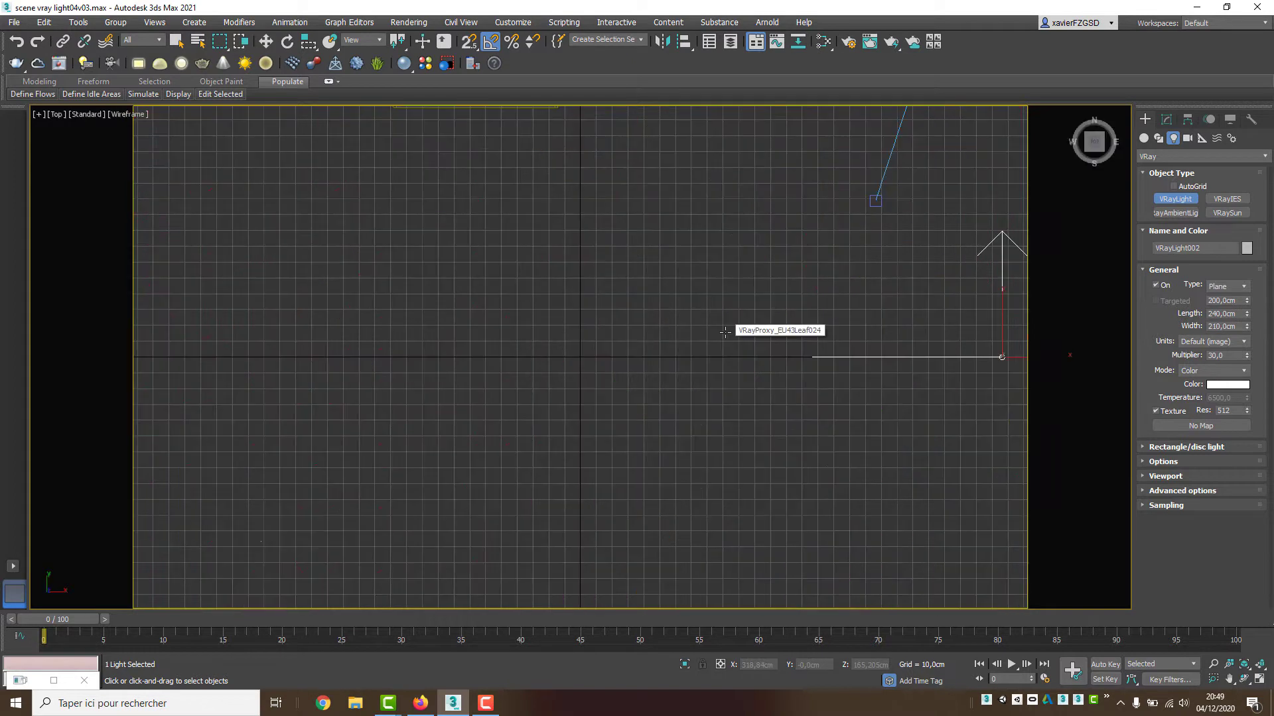
key("z")
scroll(725, 332, "down", 5)
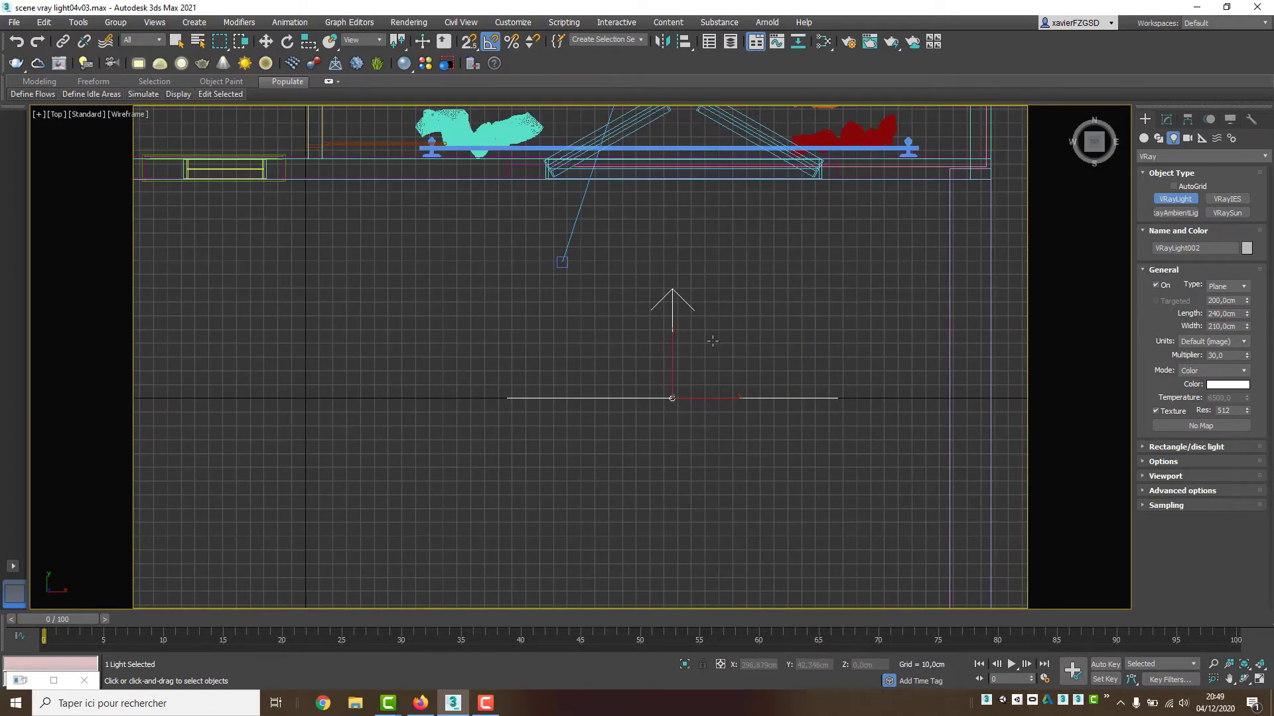
key("w")
left_click_drag(676, 361, 688, 126)
middle_click_drag(595, 297, 536, 503)
scroll(578, 381, "up", 5)
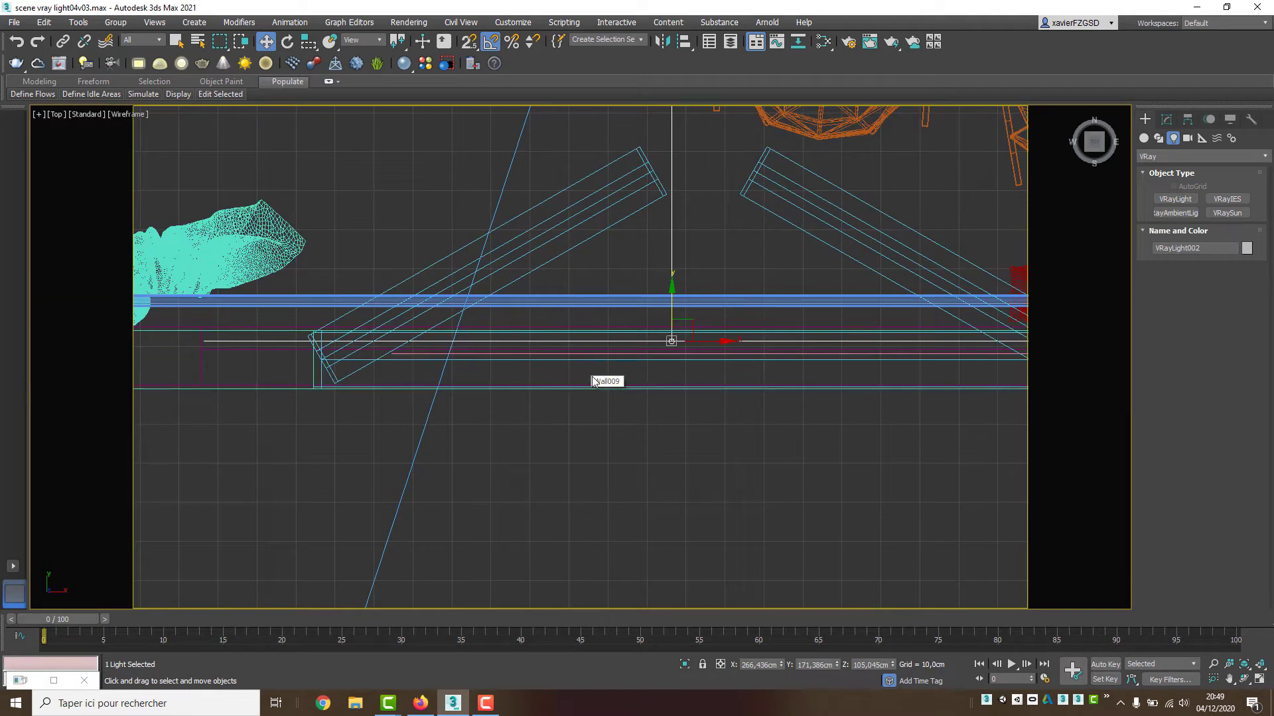
middle_click_drag(587, 380, 588, 399)
left_click_drag(675, 326, 702, 356)
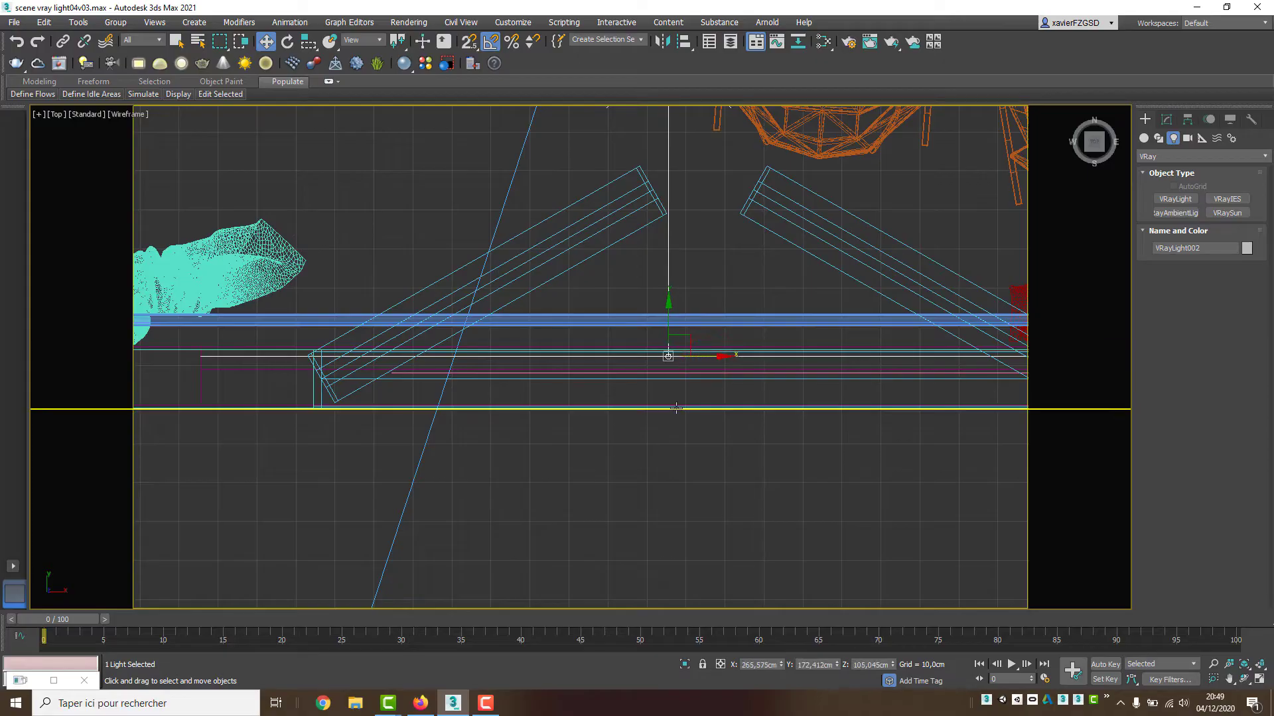
Step: In a shaded exterior view, lower the plane light by about 1.6 cm to fit the window opening
scroll(667, 398, "down", 5)
mouse_move(615, 471)
middle_mouse_down("alt")
mouse_move(691, 418)
mouse_move(651, 398)
middle_mouse_up("alt")
key("F3")
middle_click_drag(739, 467, 745, 476, "alt")
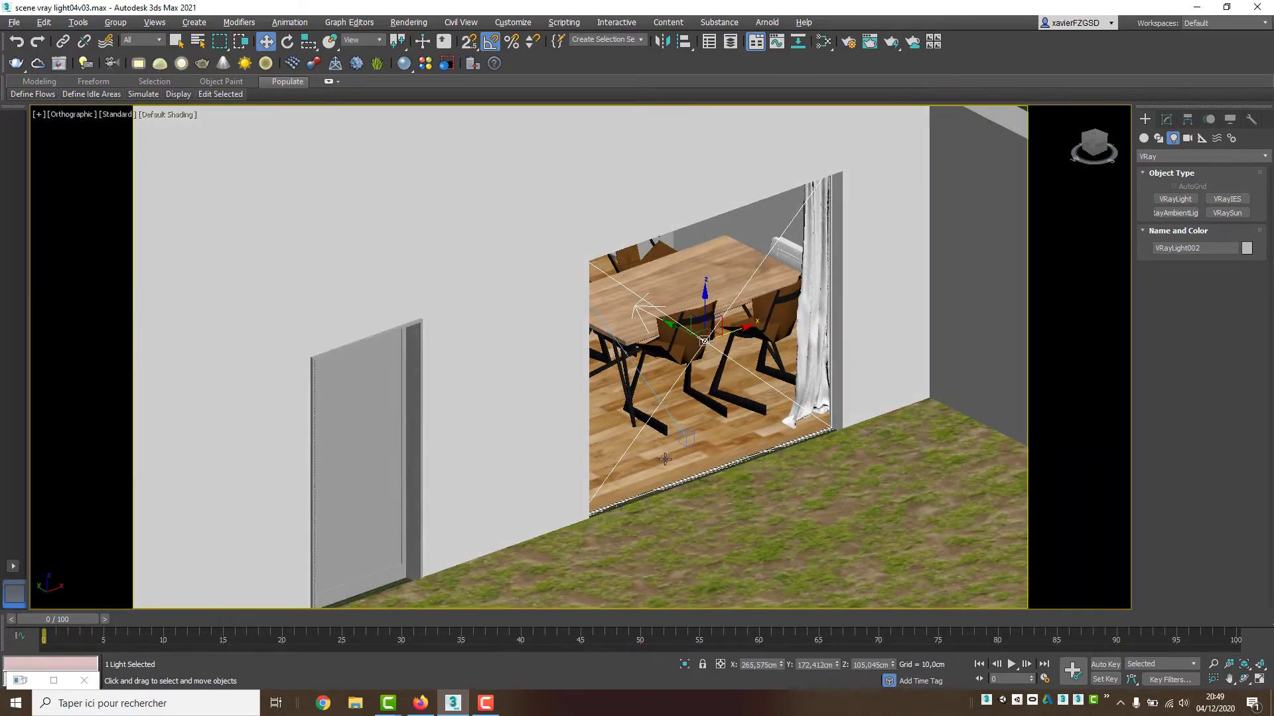
scroll(745, 476, "up", 2)
left_click_drag(686, 247, 687, 256)
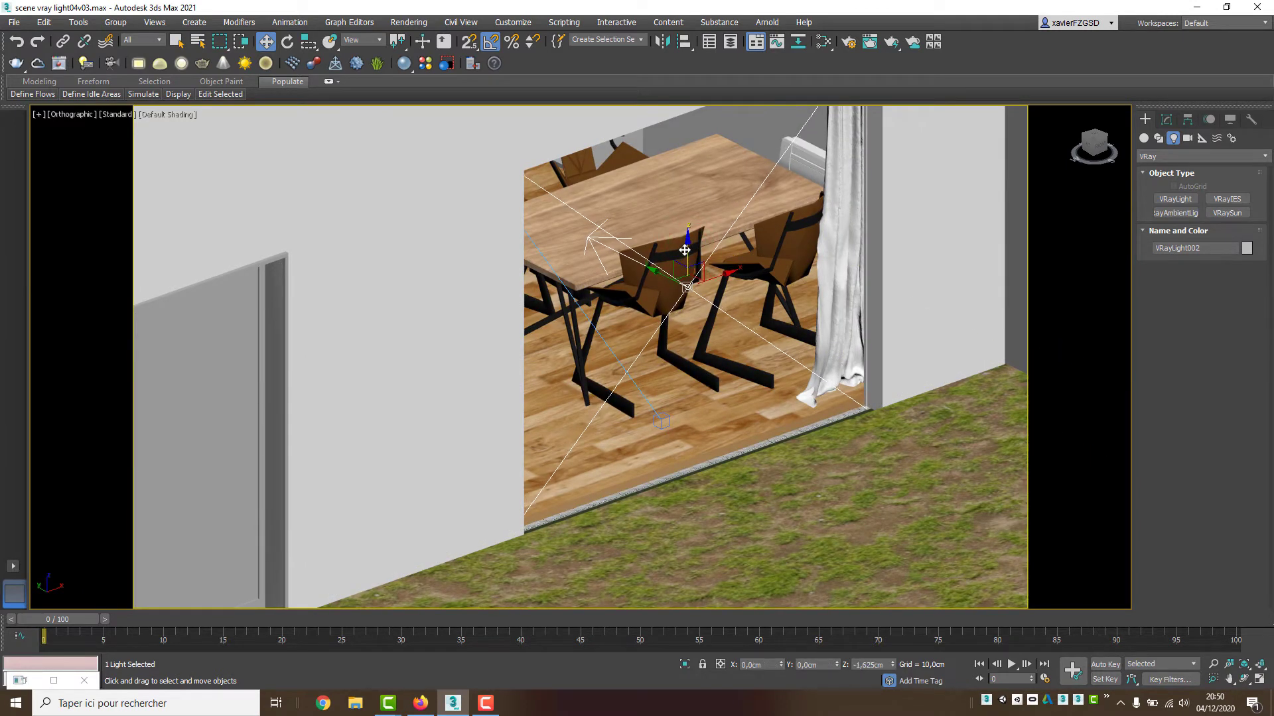
scroll(729, 349, "down", 1)
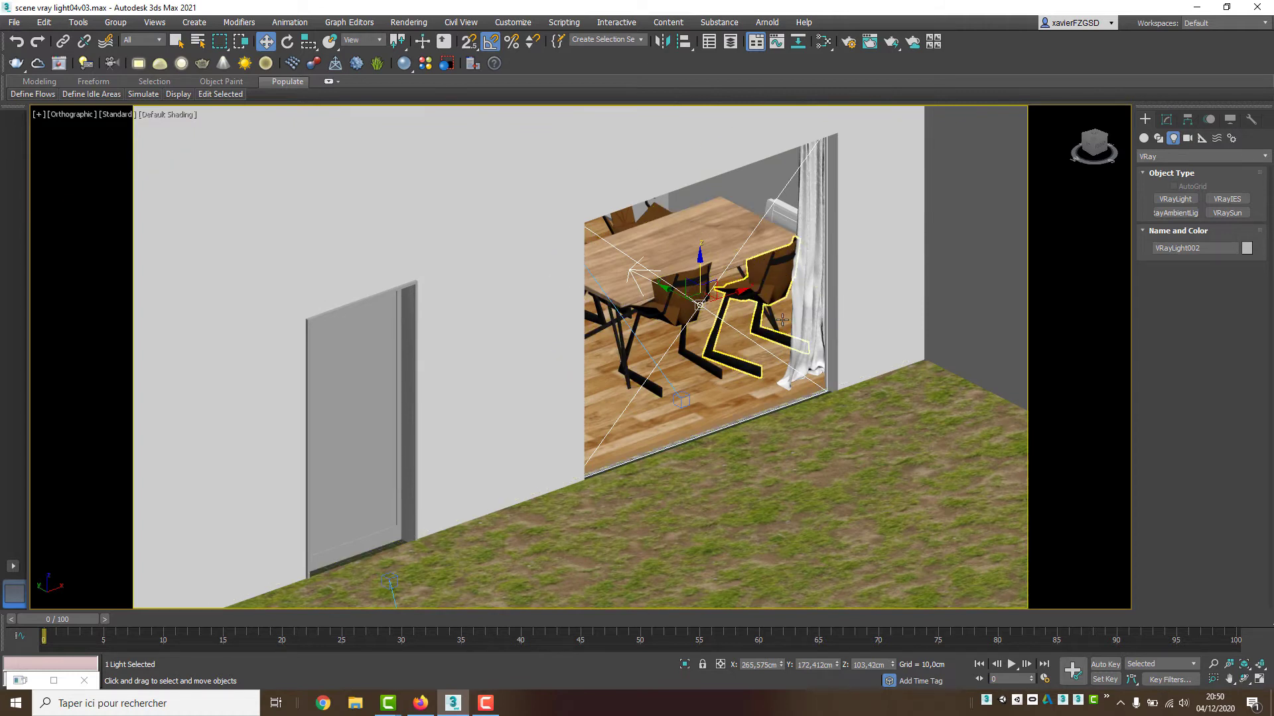
Step: Switch the viewport to the "camera coin salon" camera
key("c")
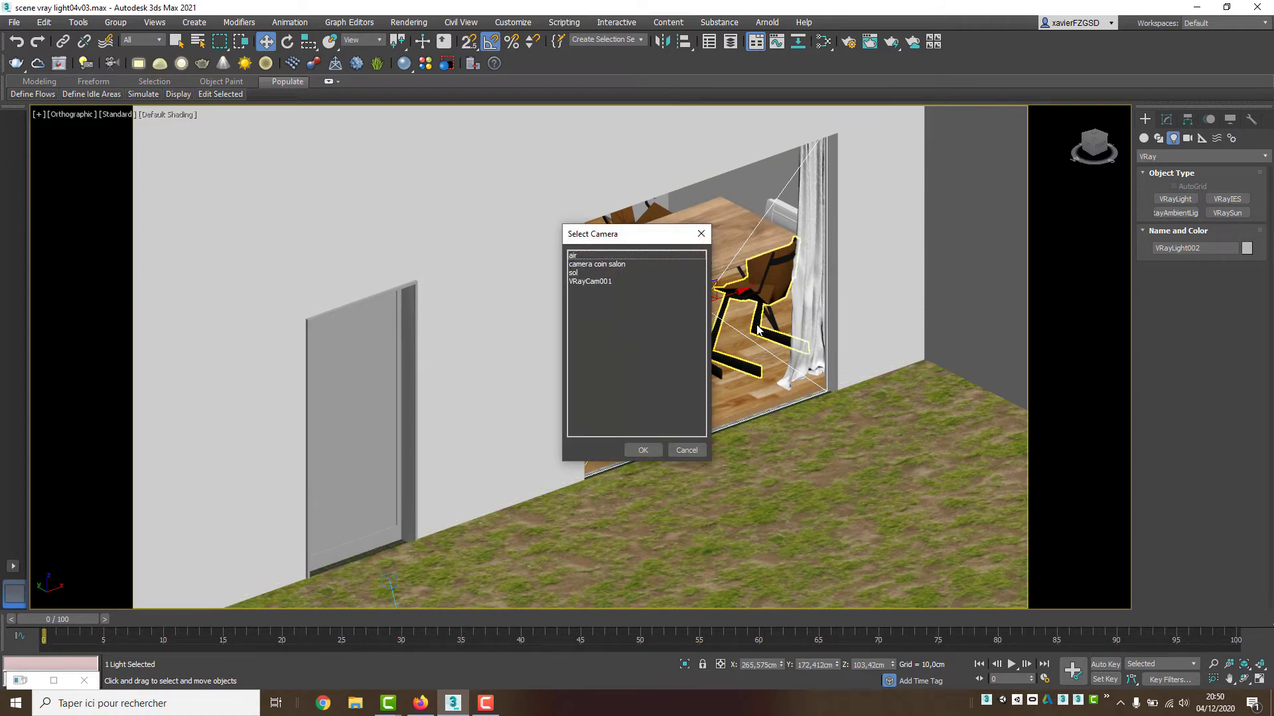
left_click(646, 263)
double_click(646, 263)
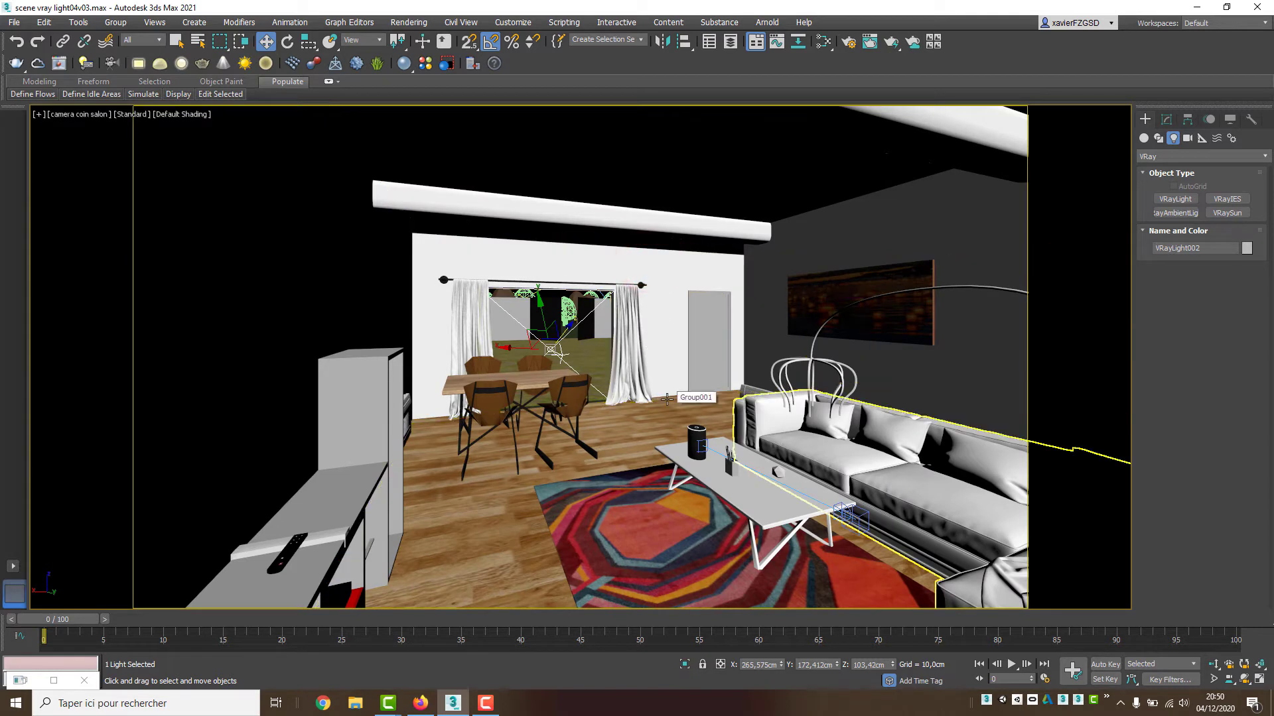
Step: Turn the window plane light into a skylight portal in its options
left_click(1166, 120)
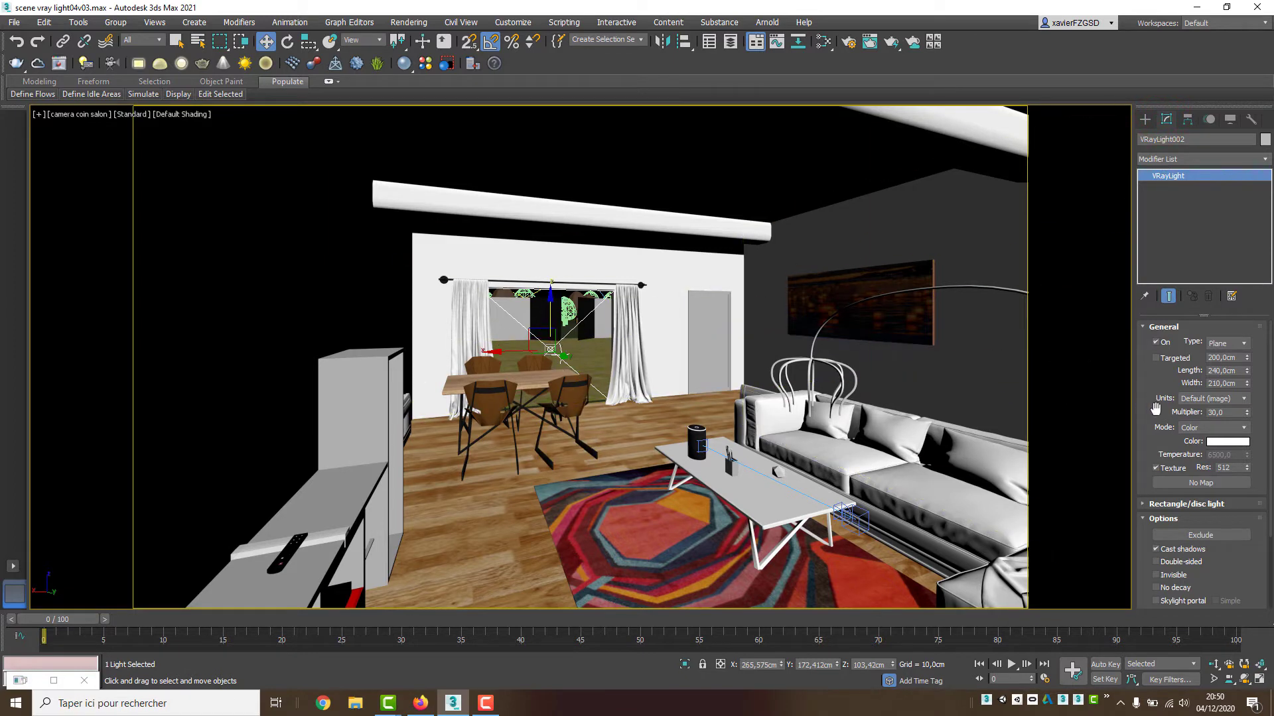
left_click_drag(1149, 415, 1151, 398)
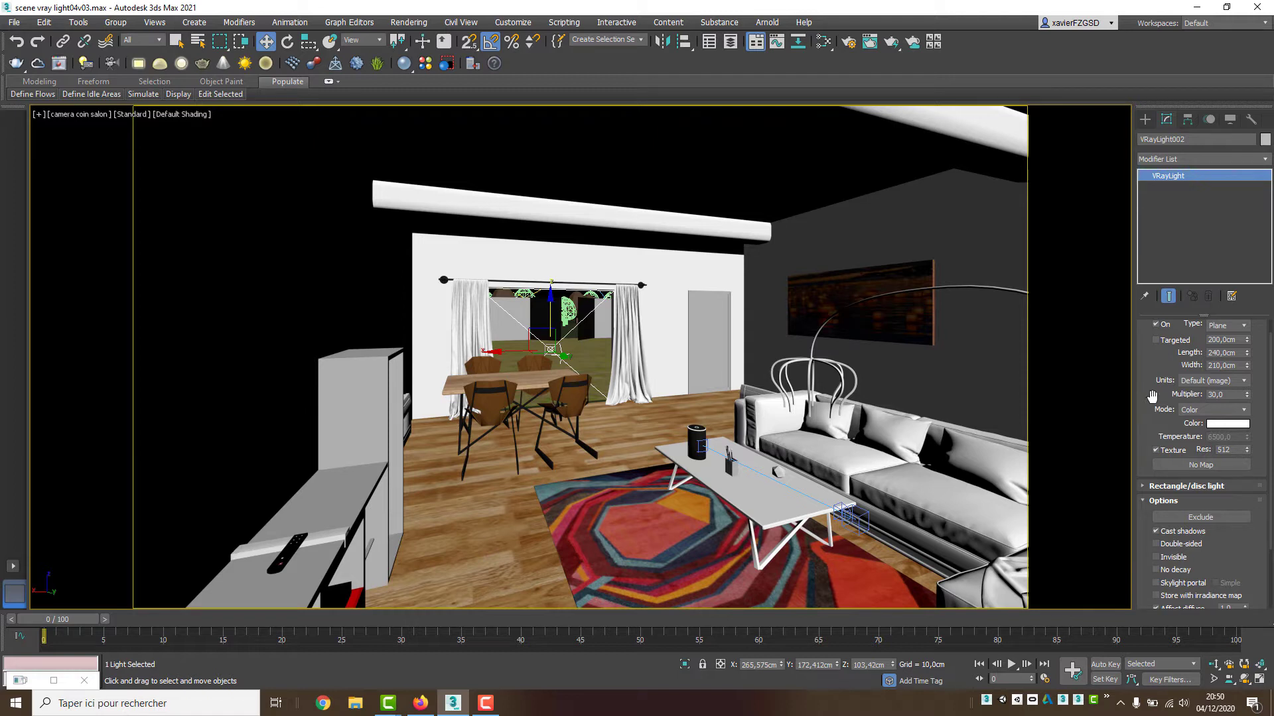
left_click_drag(1152, 396, 1154, 391)
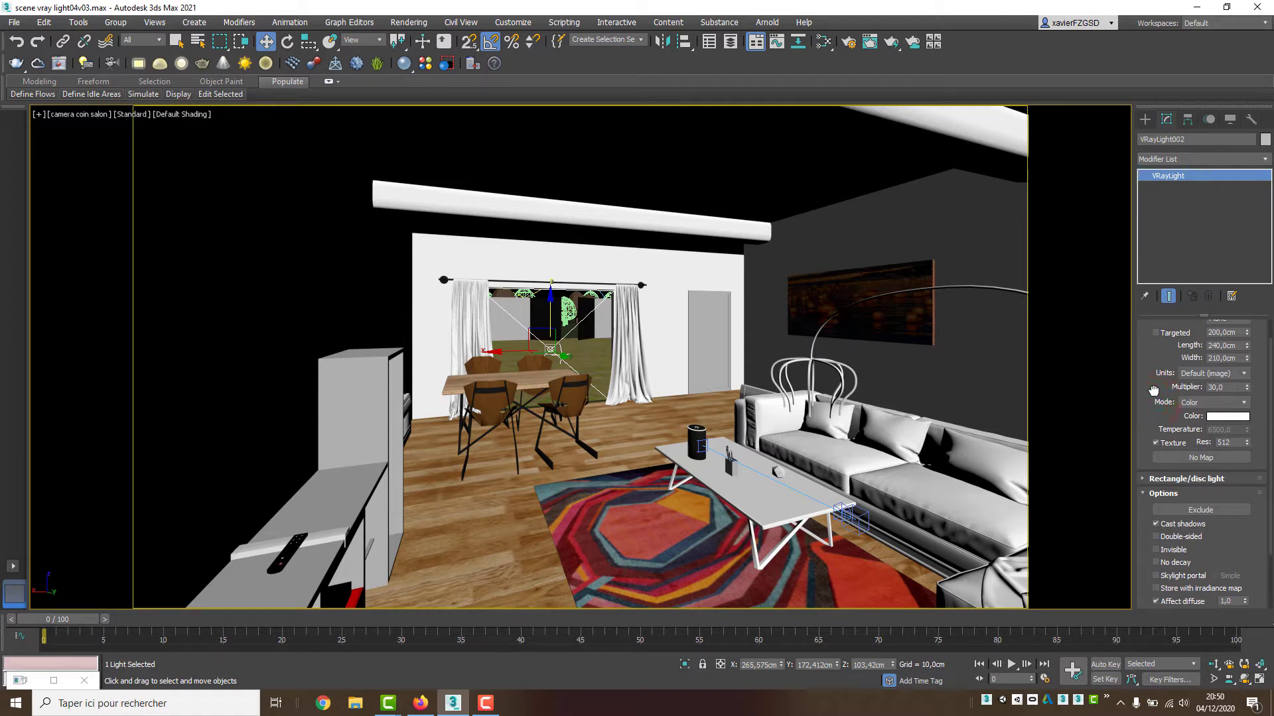
scroll(1173, 413, "down", 4)
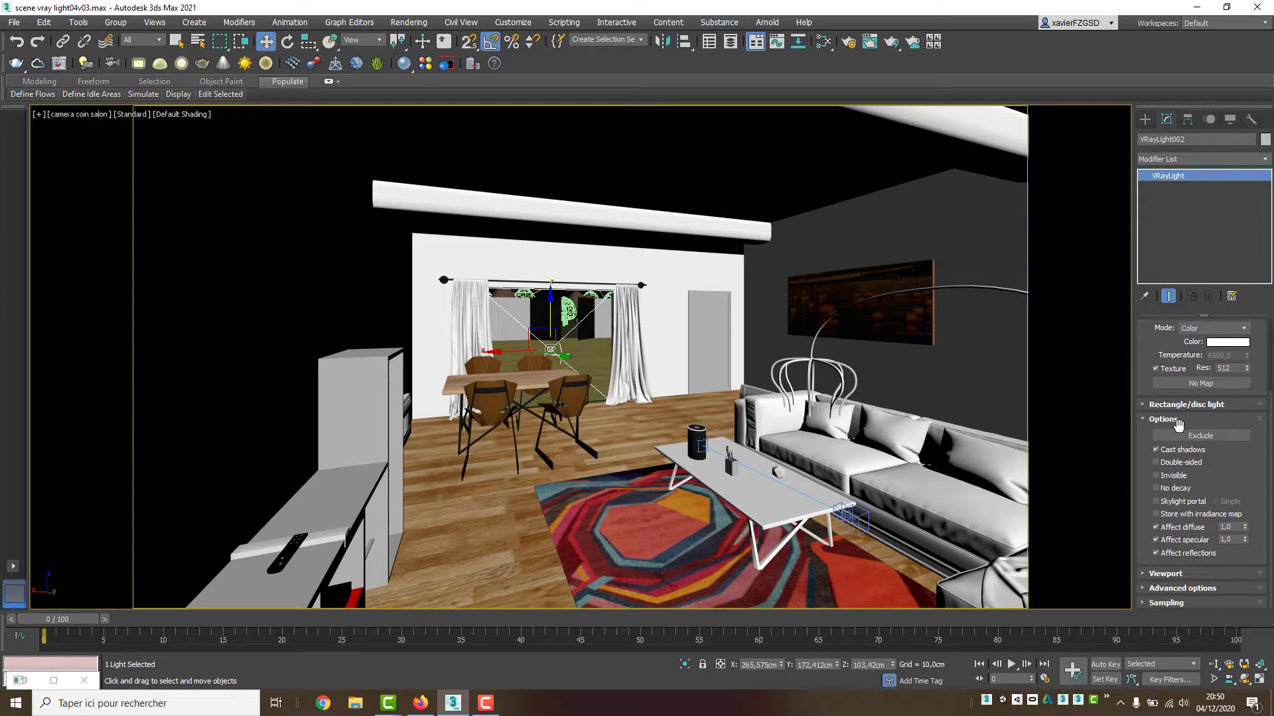
left_click(1178, 503)
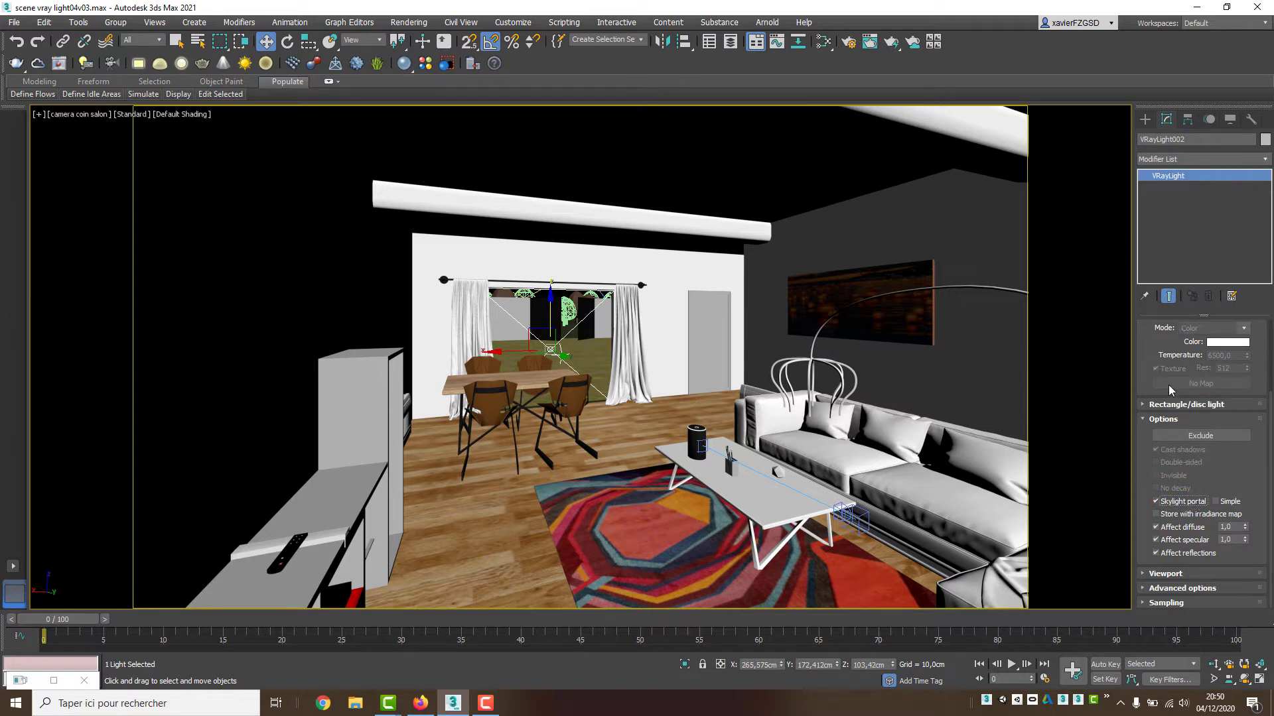
left_click_drag(1146, 353, 1147, 453)
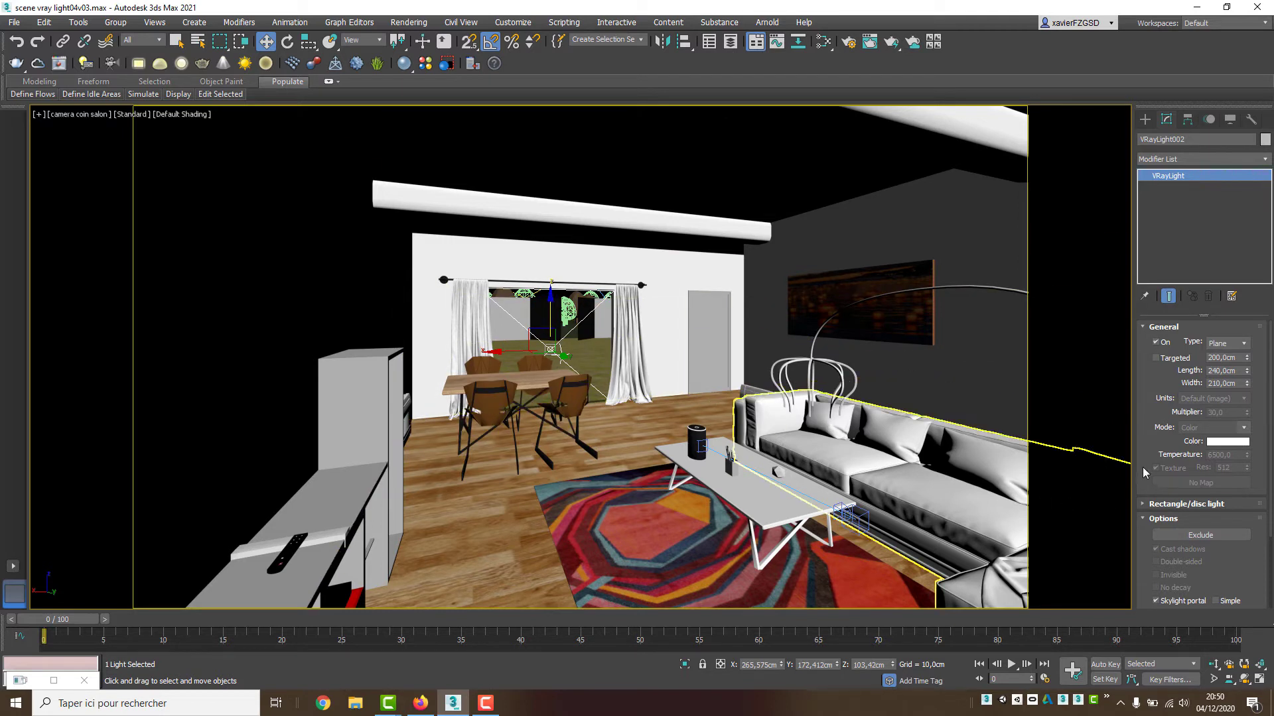
left_click_drag(1148, 448, 1153, 321)
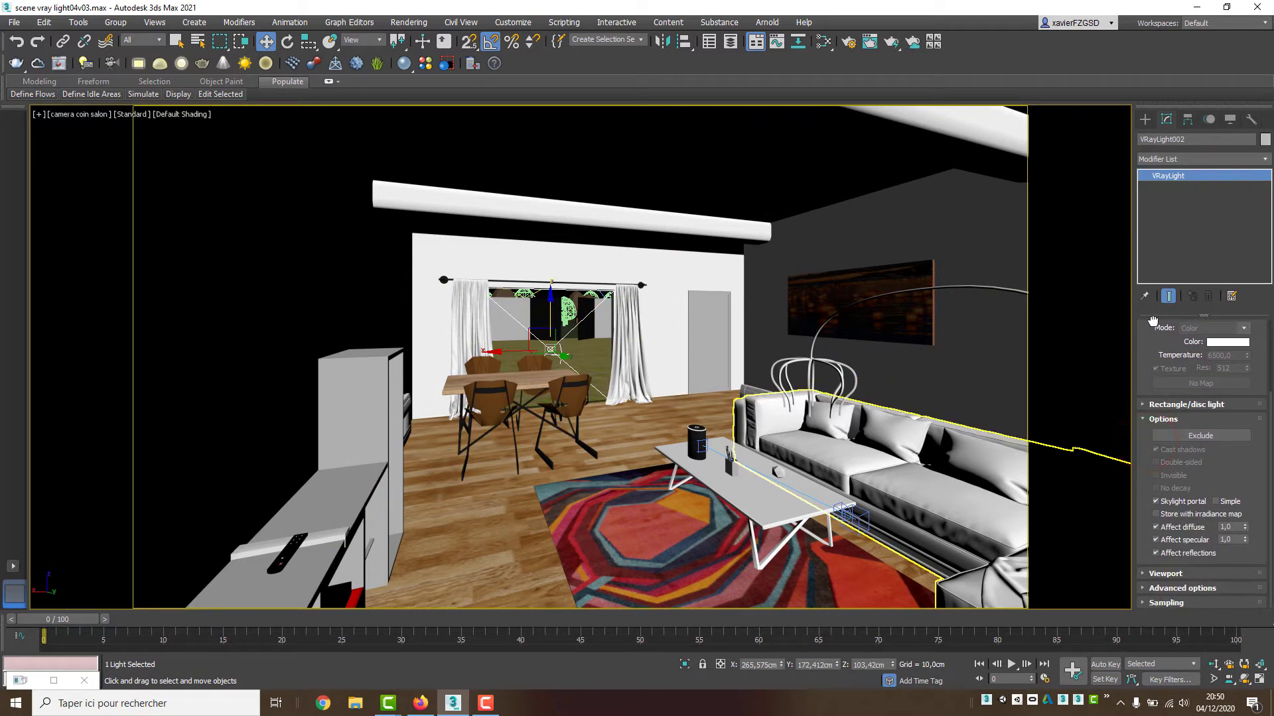
Step: Run a partial test render of the living room camera view and save it to the frame buffer history
left_click(849, 42)
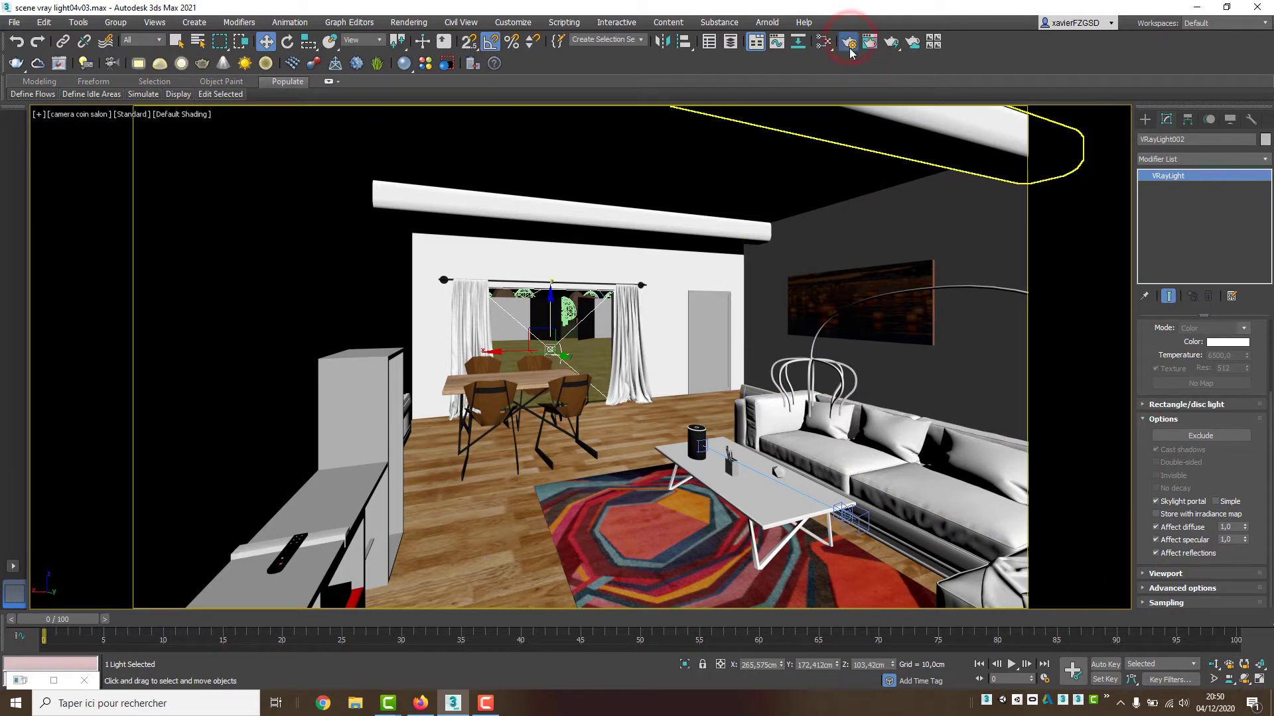
left_click(237, 330)
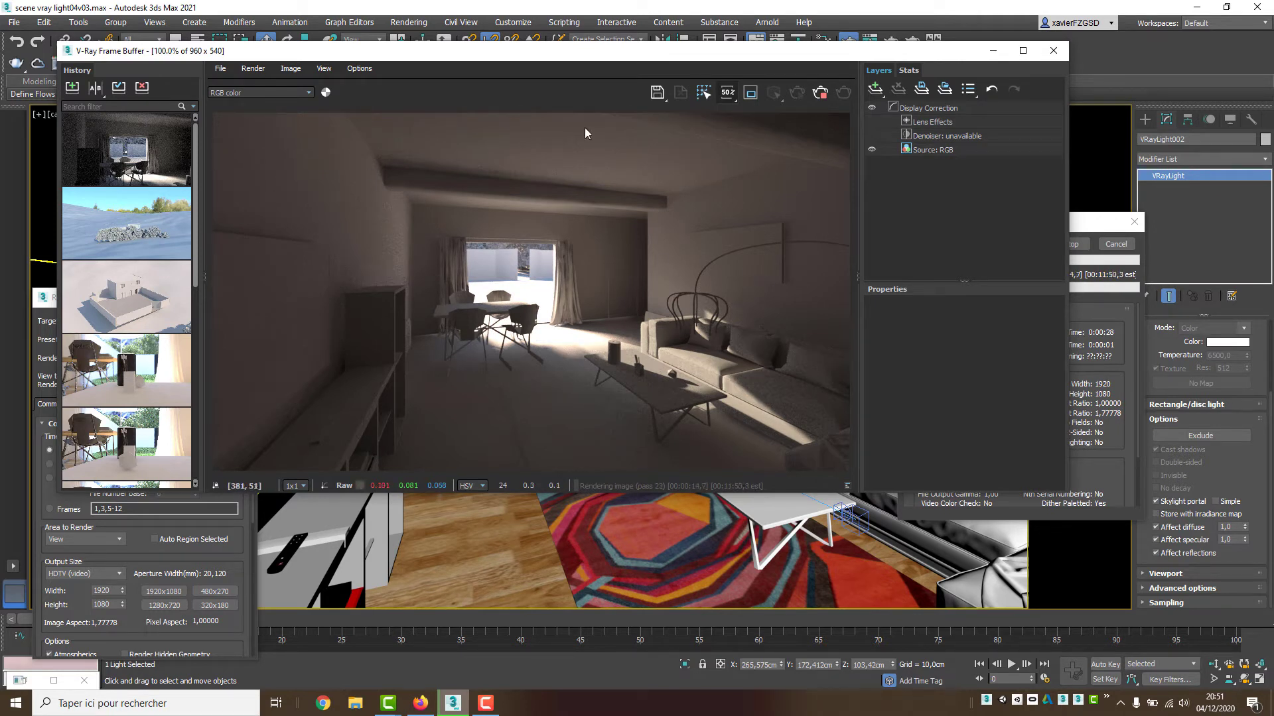
left_click(820, 92)
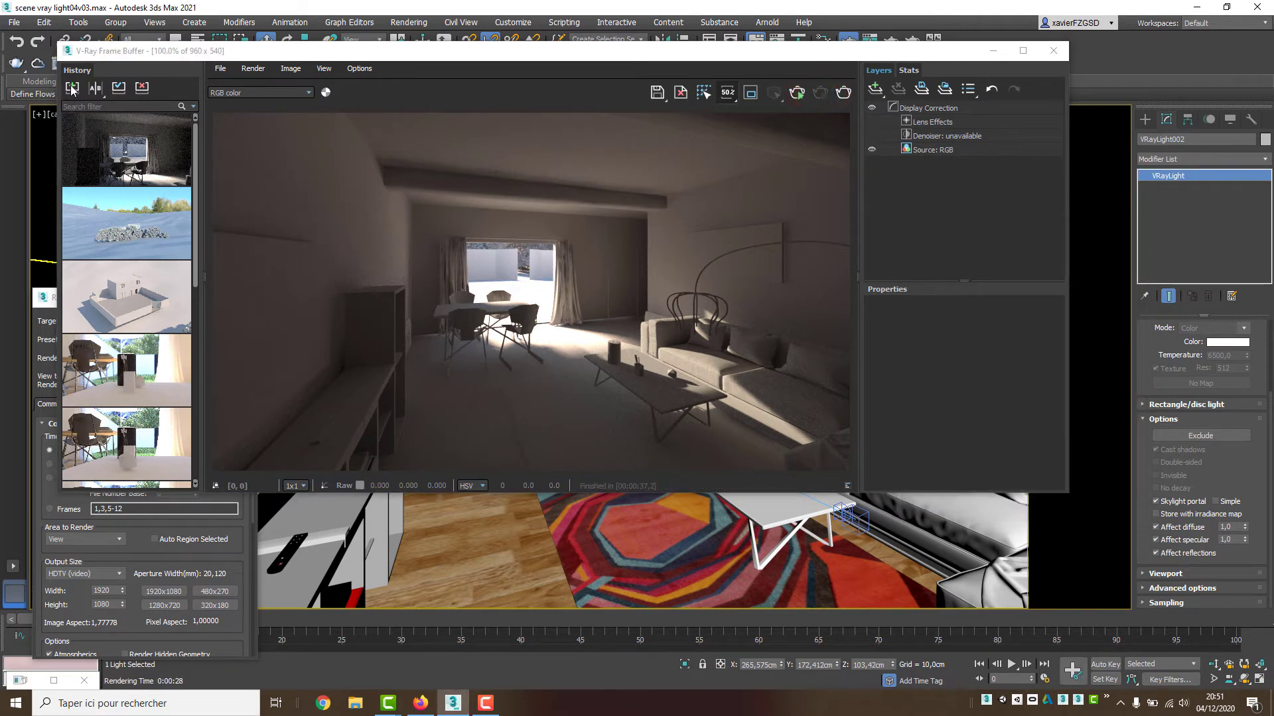
left_click(73, 89)
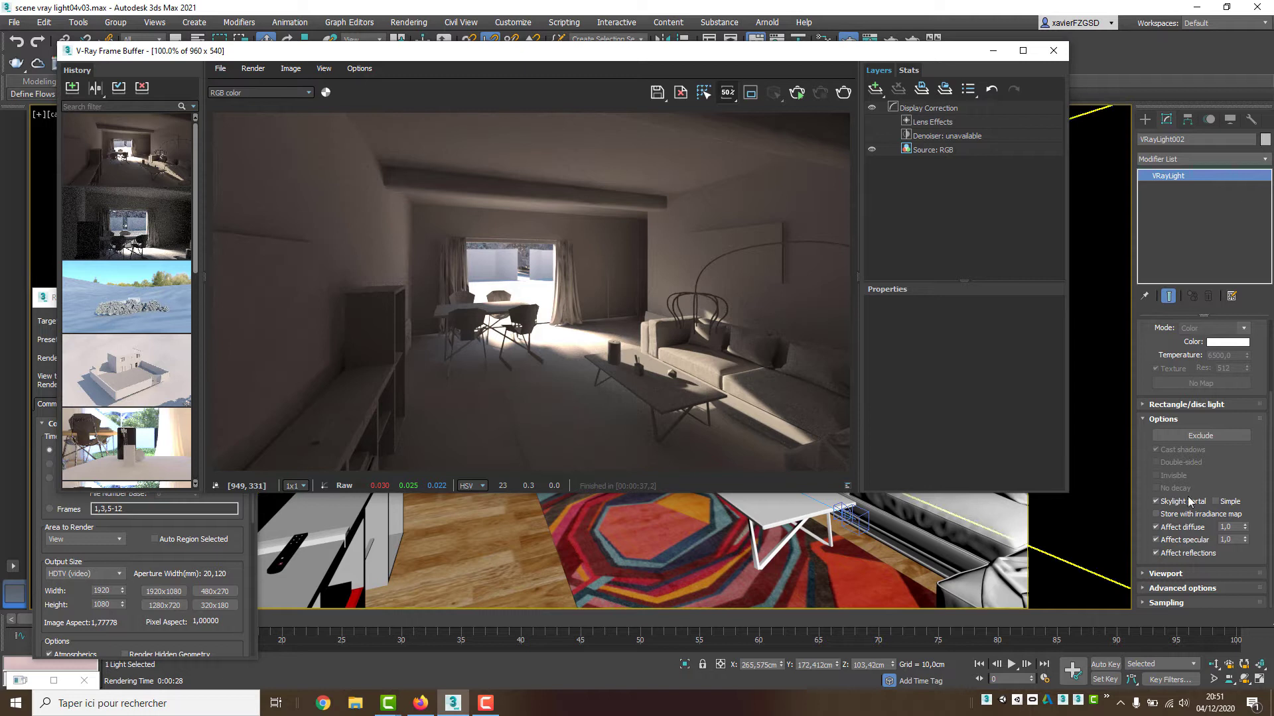
Step: Set the portal light's Affect diffuse value to 4
left_click(1227, 462)
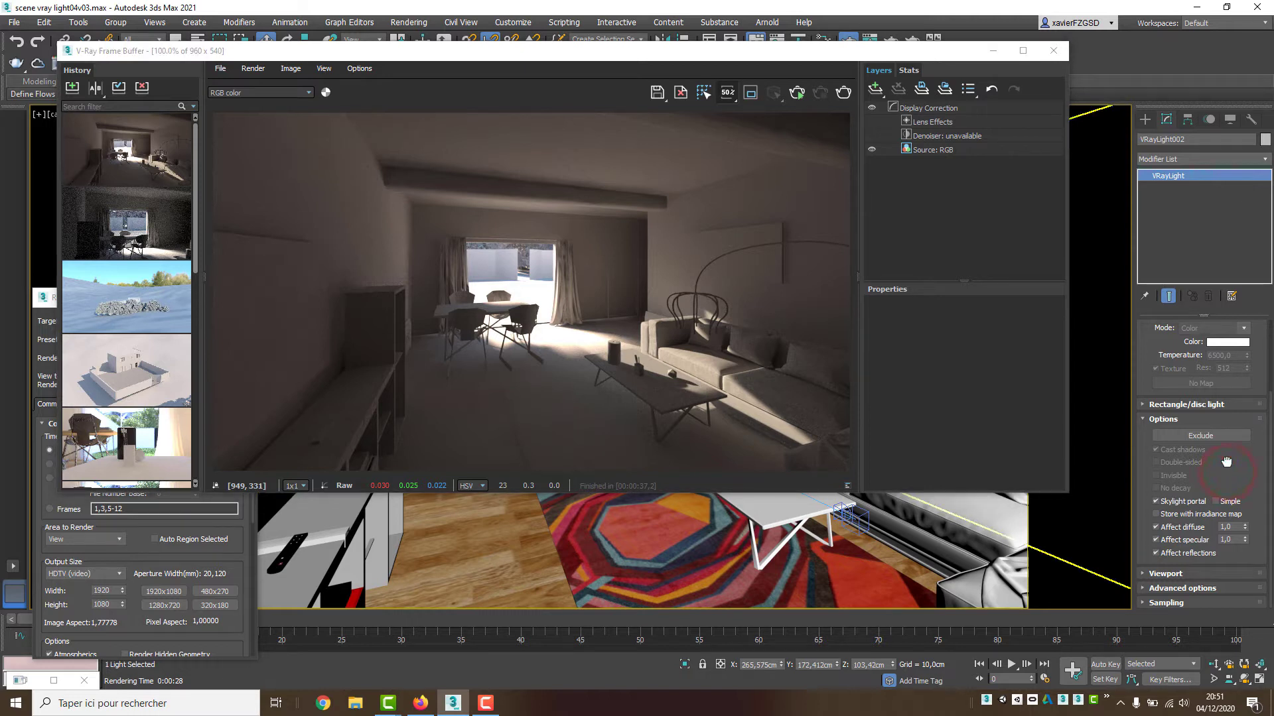
left_click(1237, 526)
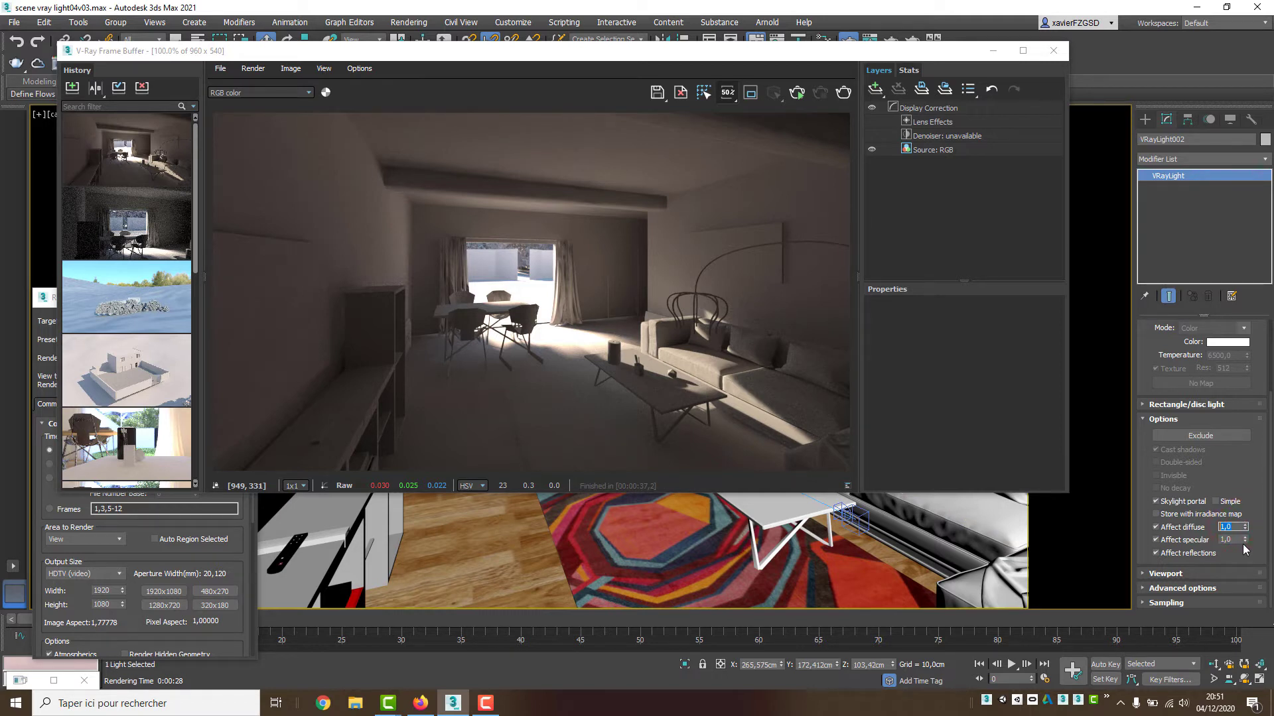
type("4")
key("Return")
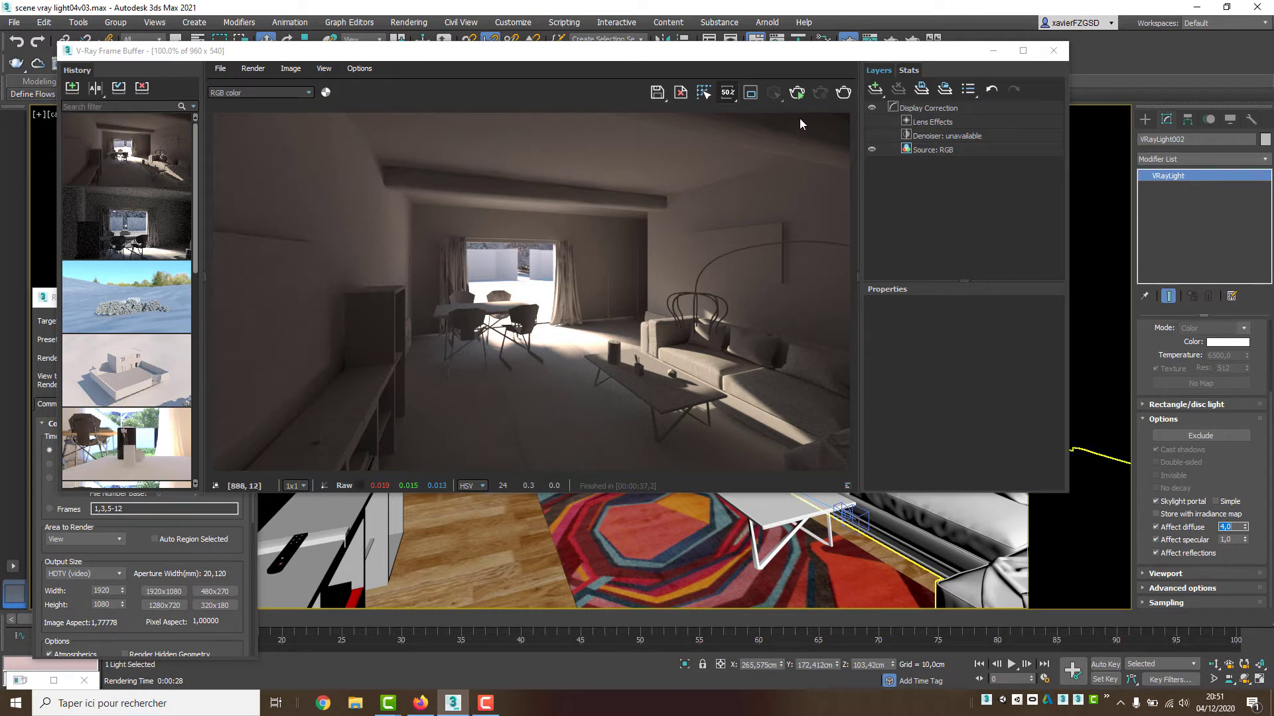
Step: Run another partial render with the stronger diffuse contribution and store it in the frame buffer history
left_click(844, 94)
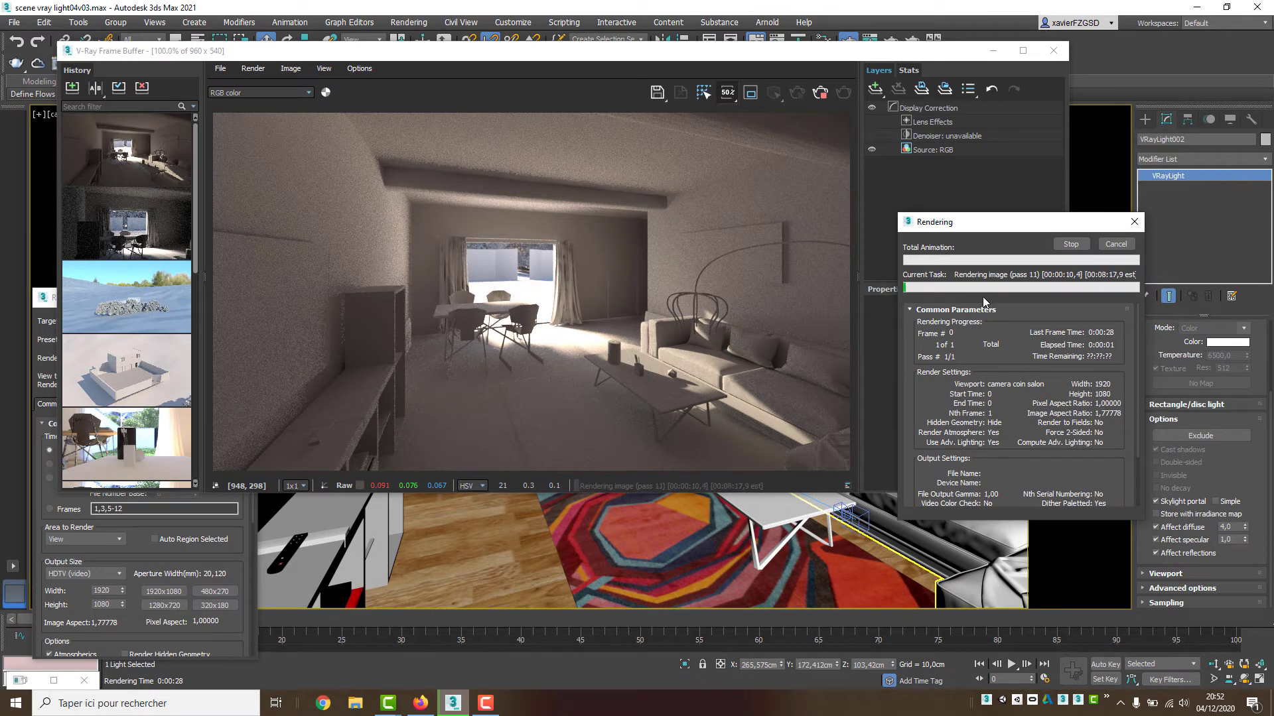
left_click(1070, 244)
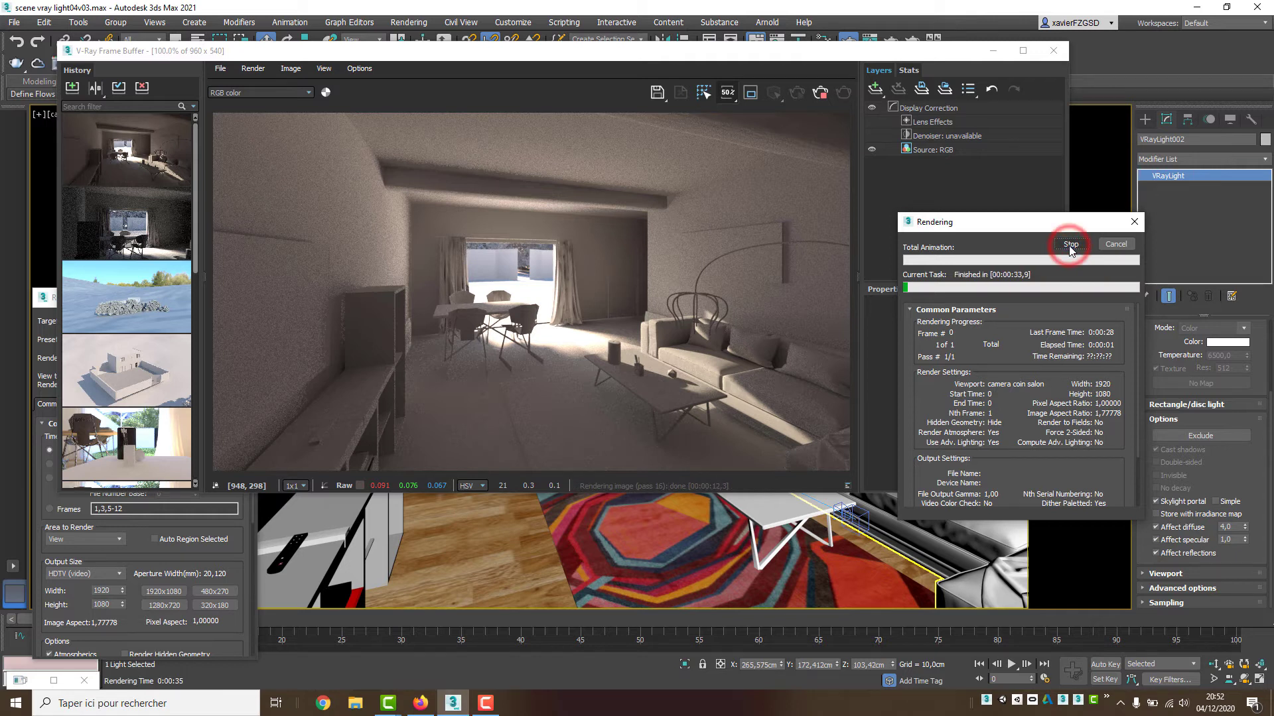
left_click(72, 89)
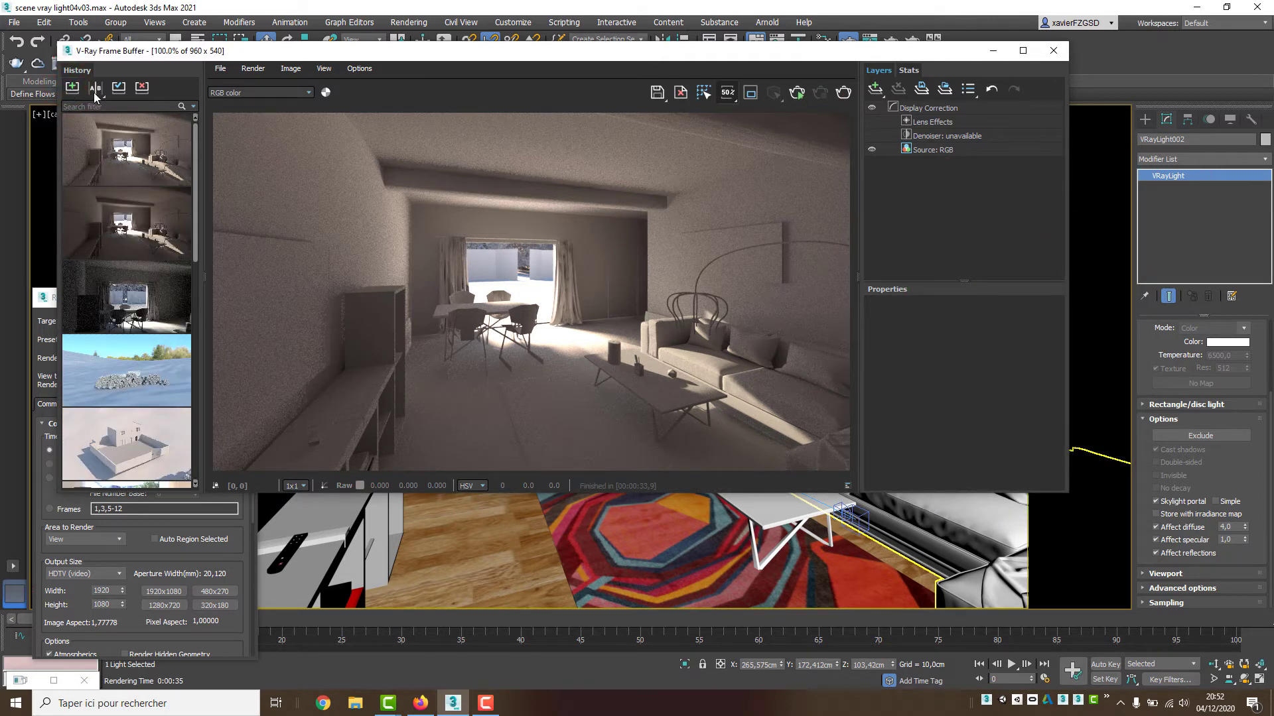
Step: Compare the two latest history renders as A and B across the divider, and clear both assignments
left_click(94, 89)
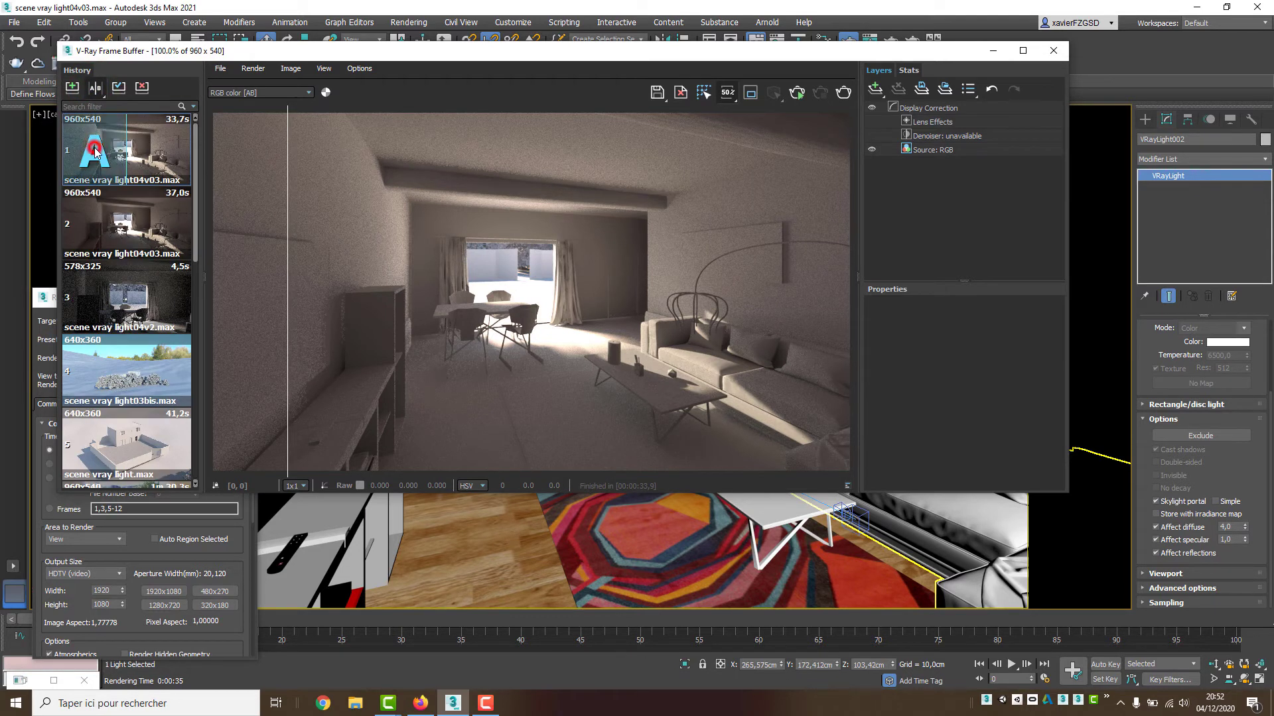
left_click(159, 229)
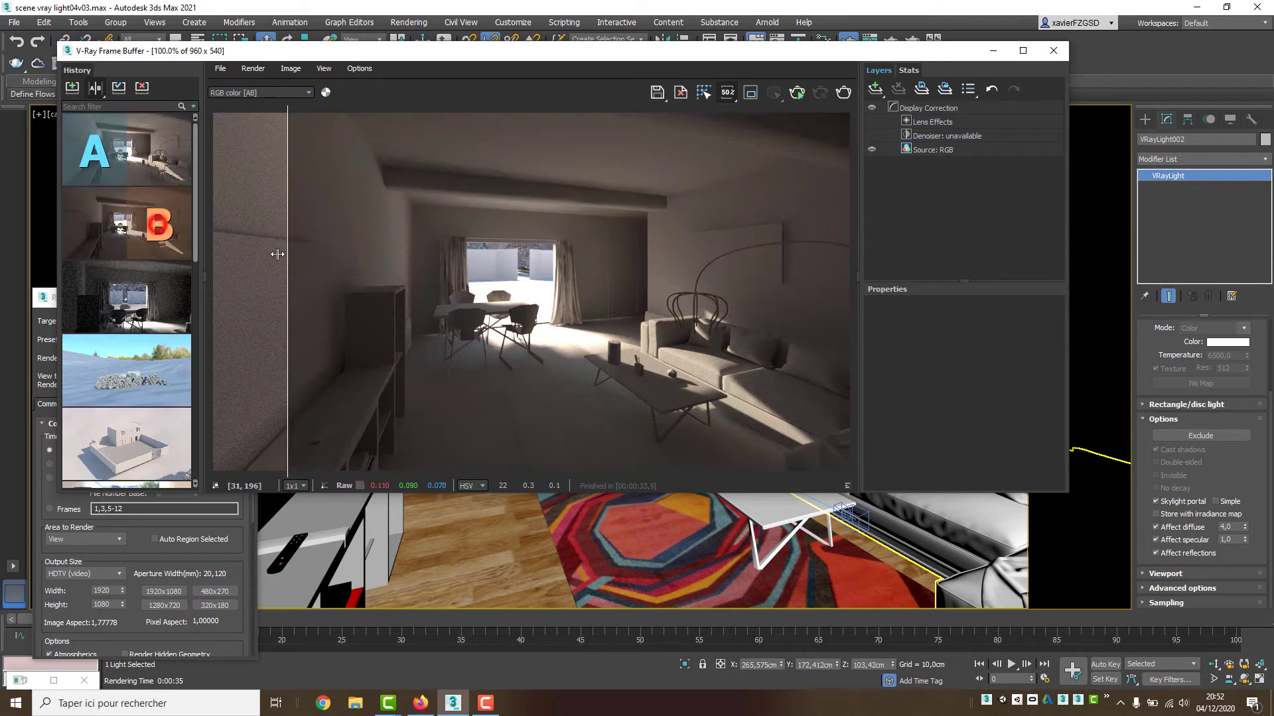
left_click_drag(290, 269, 647, 310)
left_click_drag(804, 312, 837, 297)
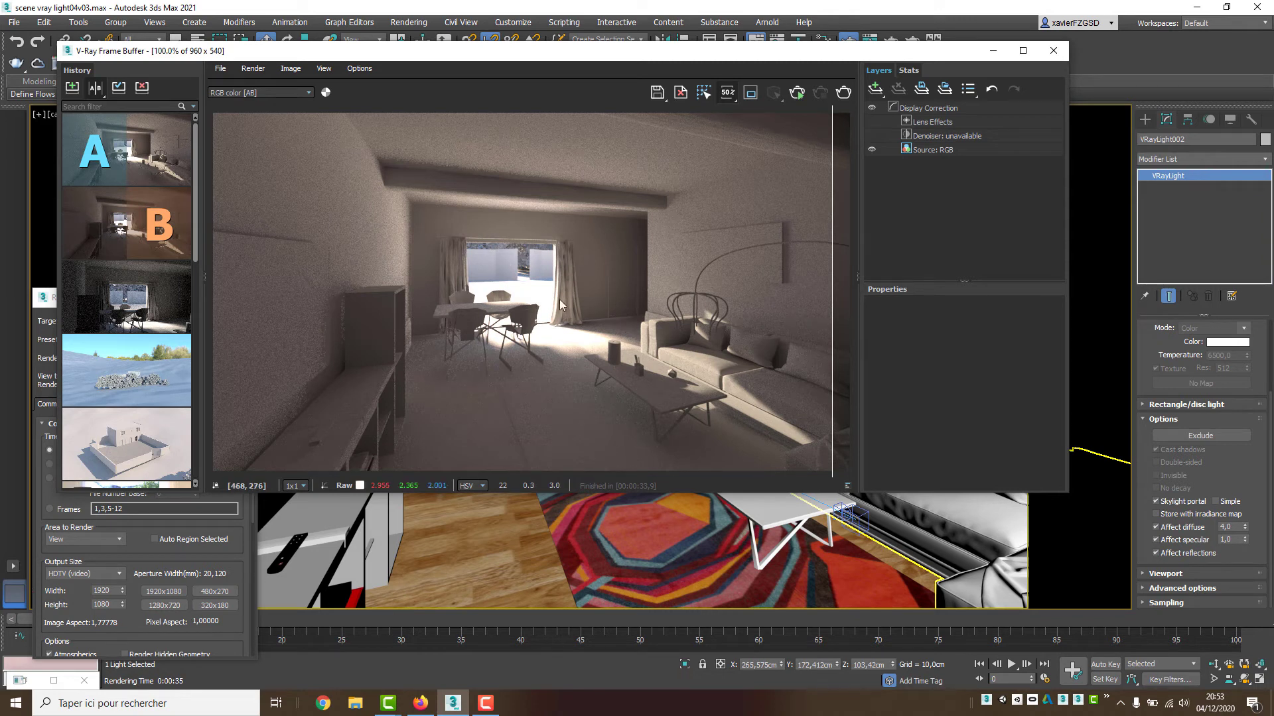
left_click(94, 158)
left_click(169, 220)
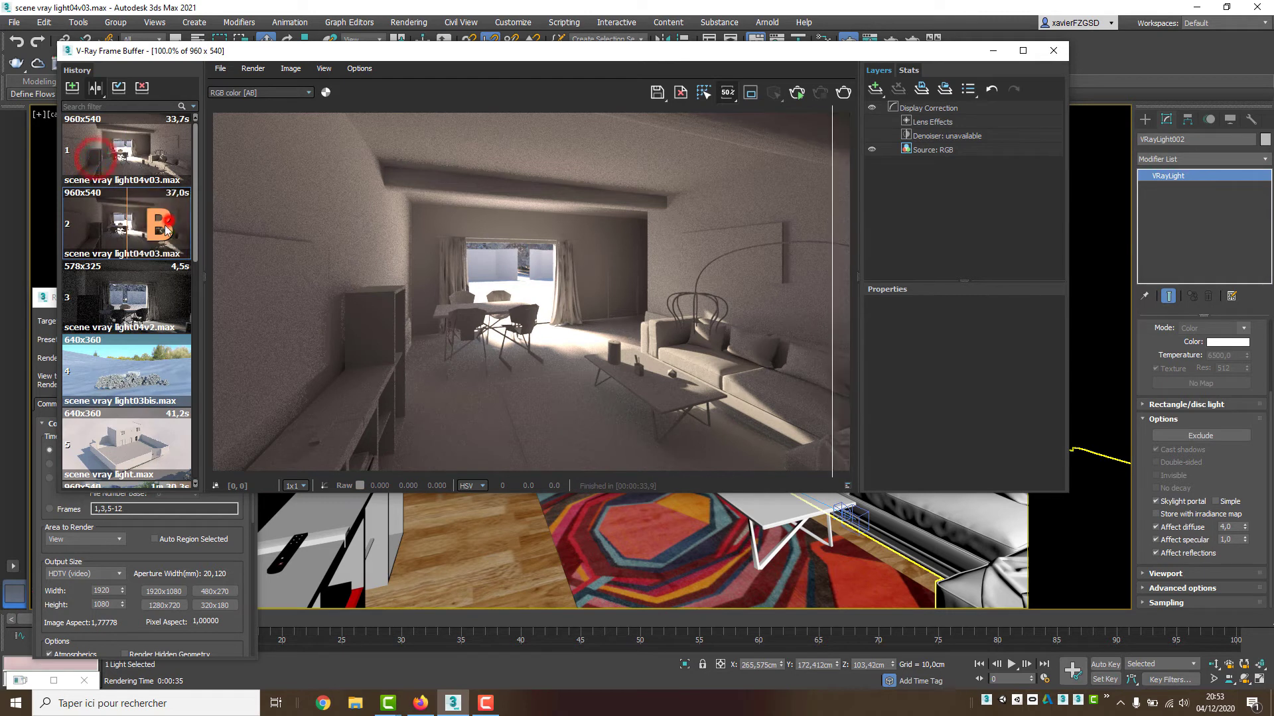
left_click_drag(833, 350, 569, 358)
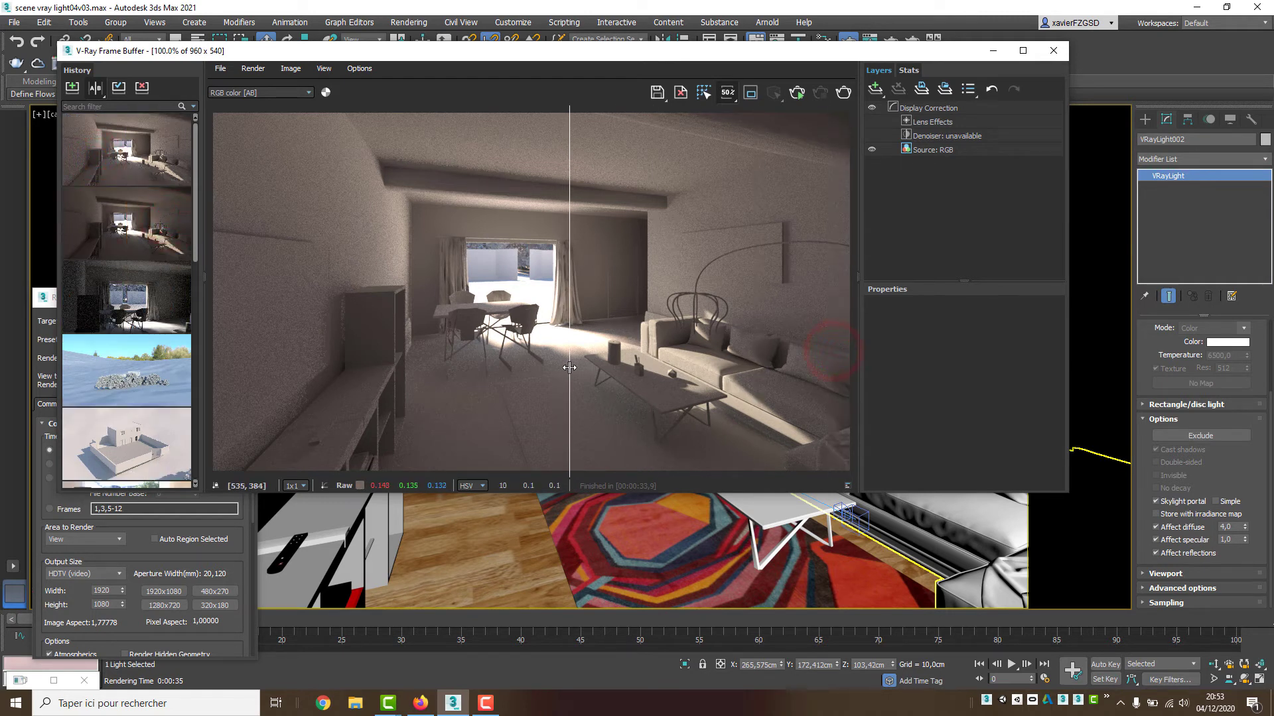
Step: Enable the Simple option for the skylight portal, start a test render of the living room camera, and turn off the A/B comparison
left_click(1218, 501)
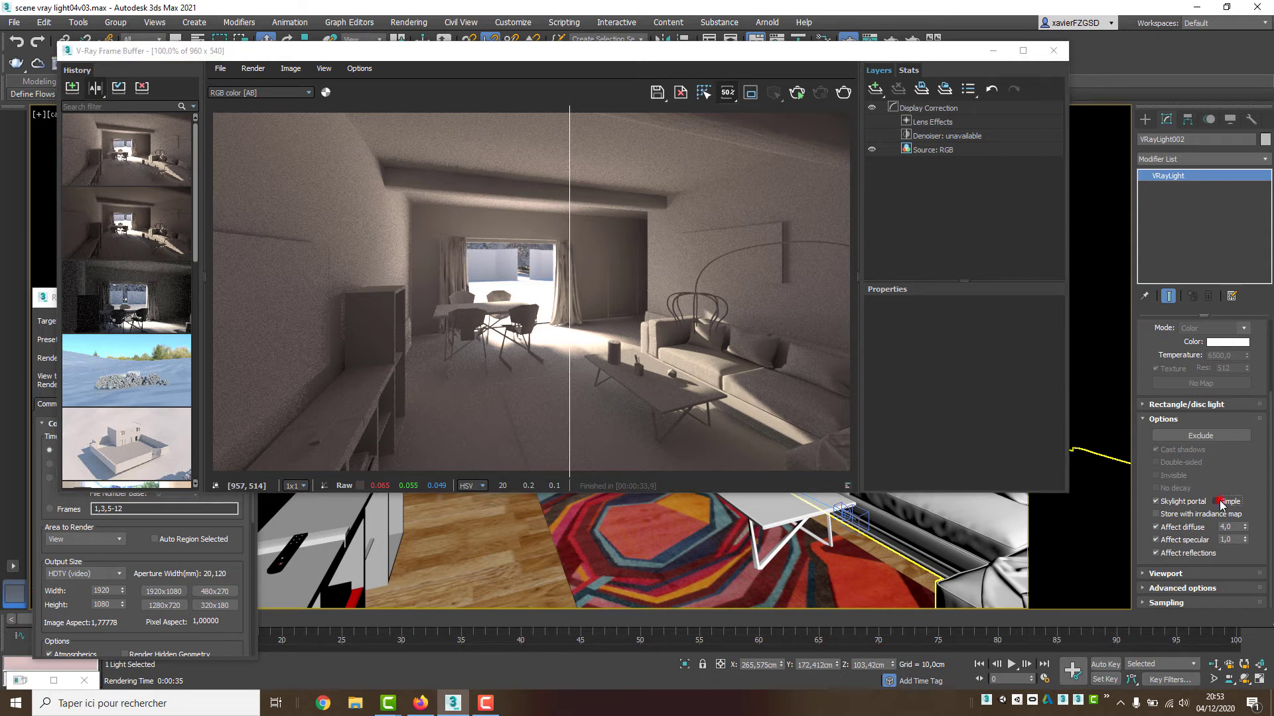
left_click_drag(571, 259, 650, 257)
left_click(838, 94)
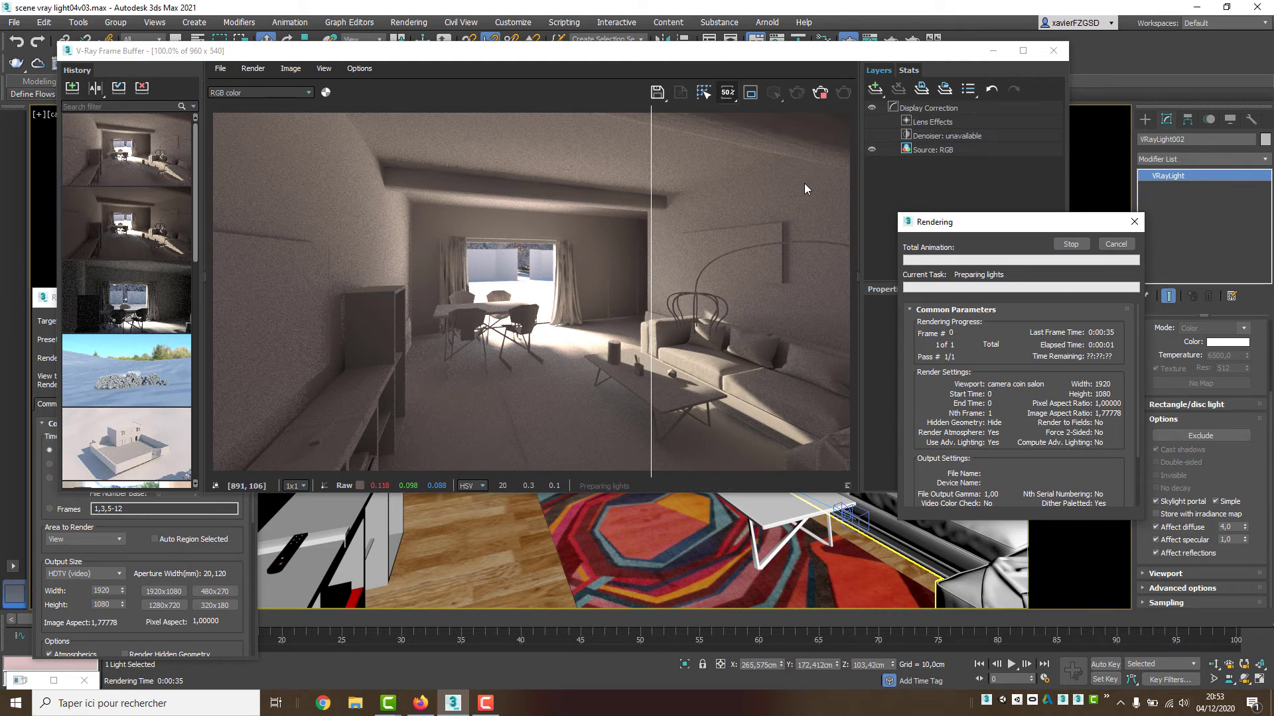
left_click(95, 88)
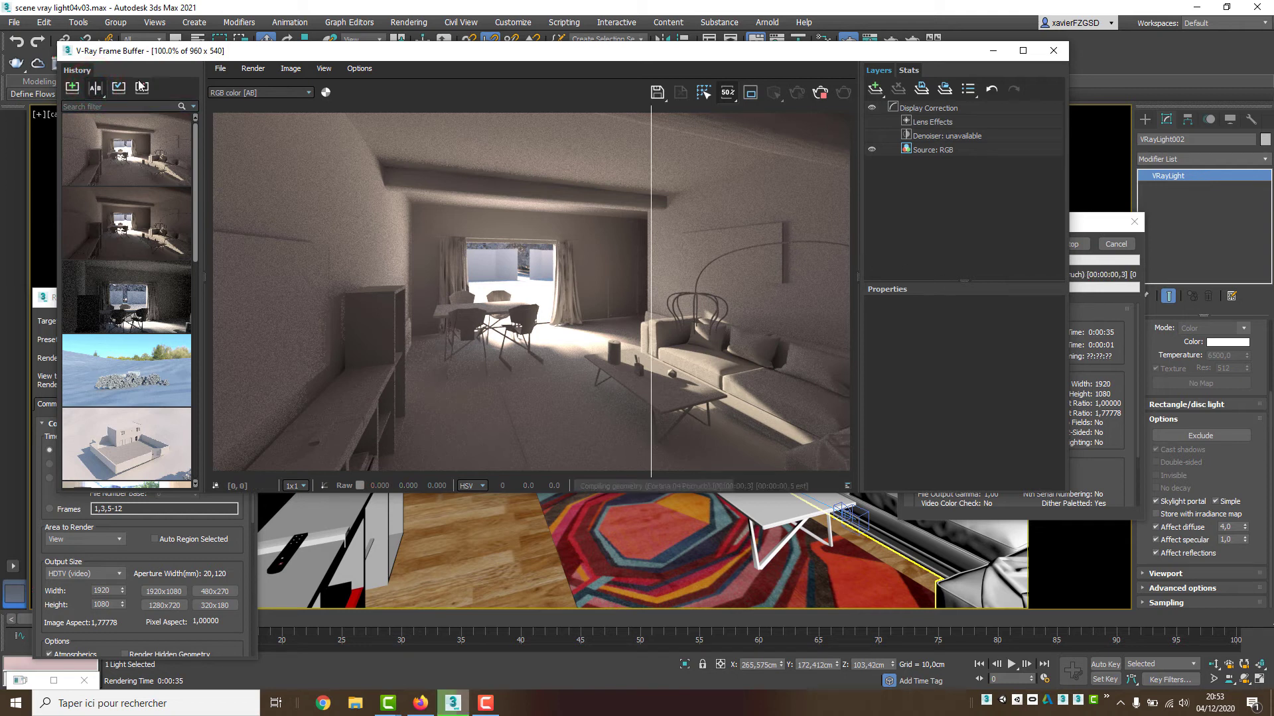
left_click(94, 88)
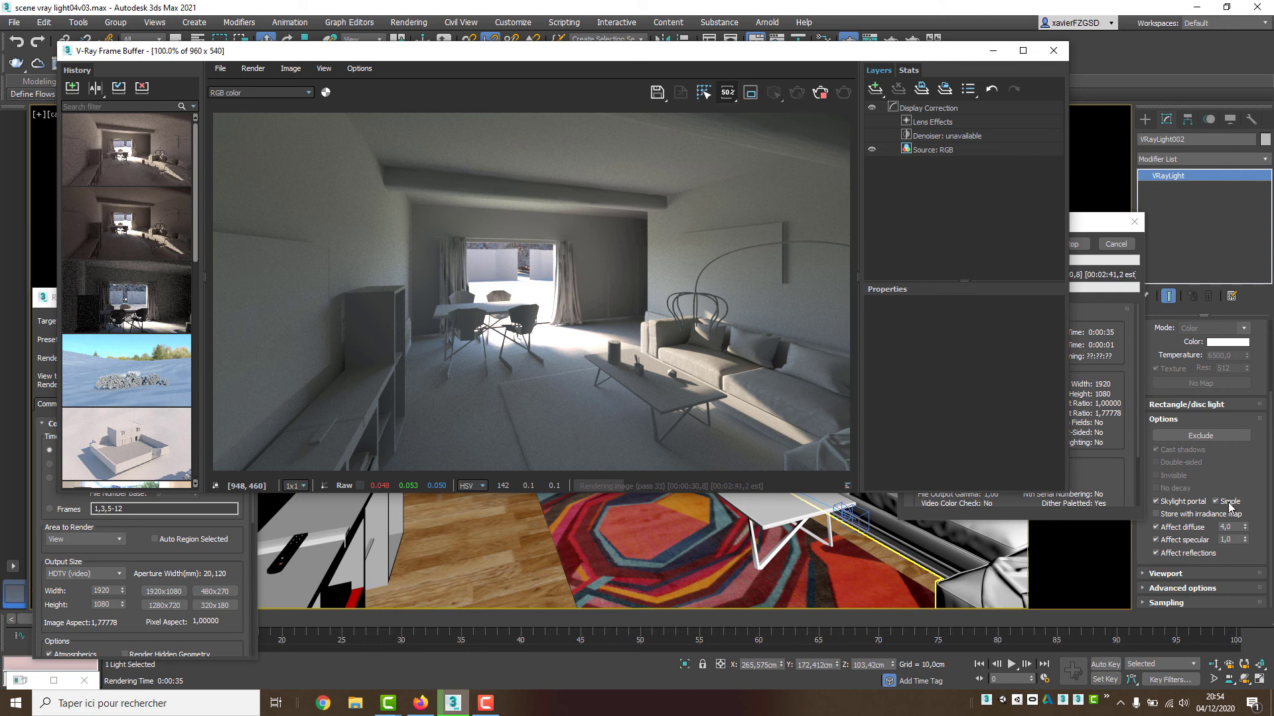
Step: Stop the test render partway and disable the portal light's Simple option again
left_click(1228, 504)
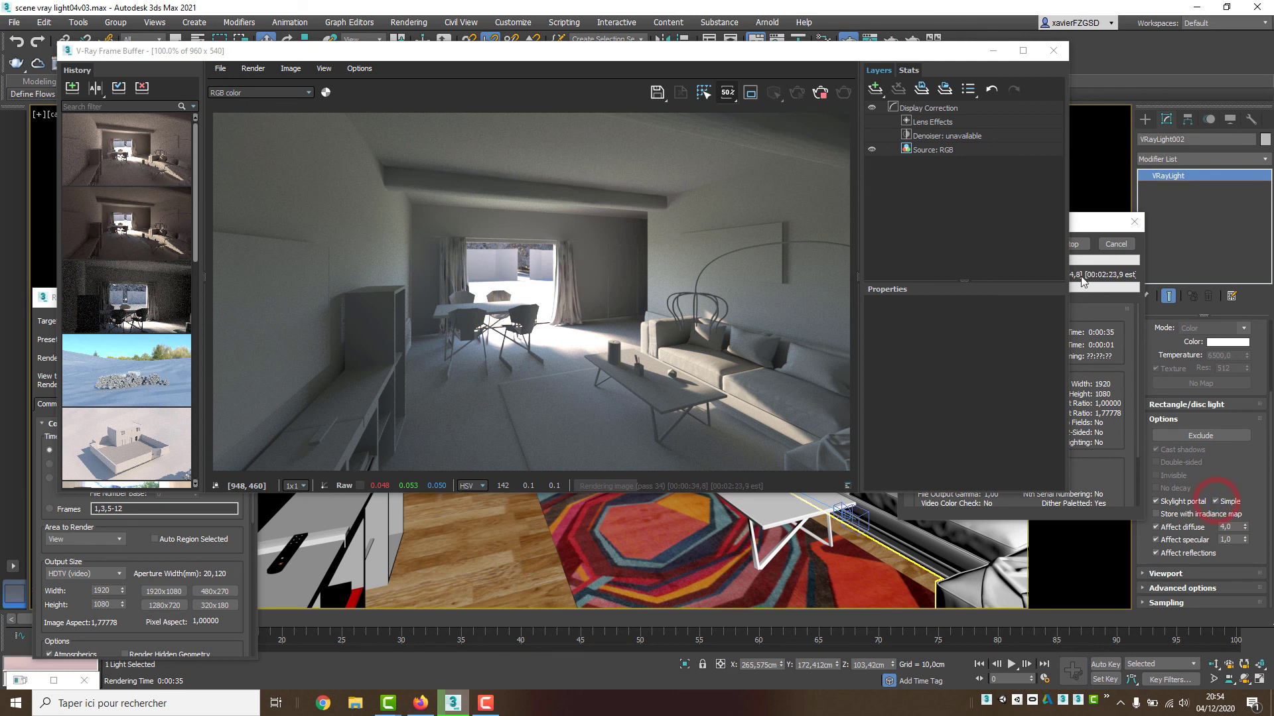
left_click(1085, 249)
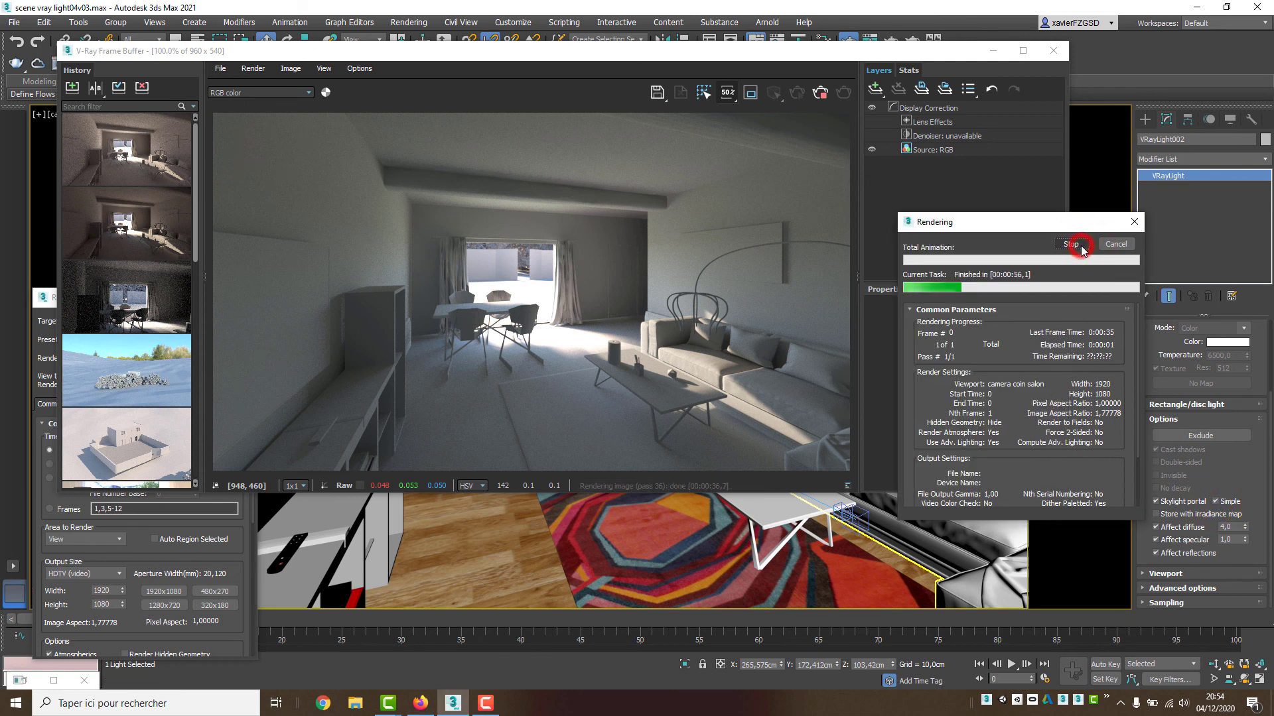
left_click(1216, 502)
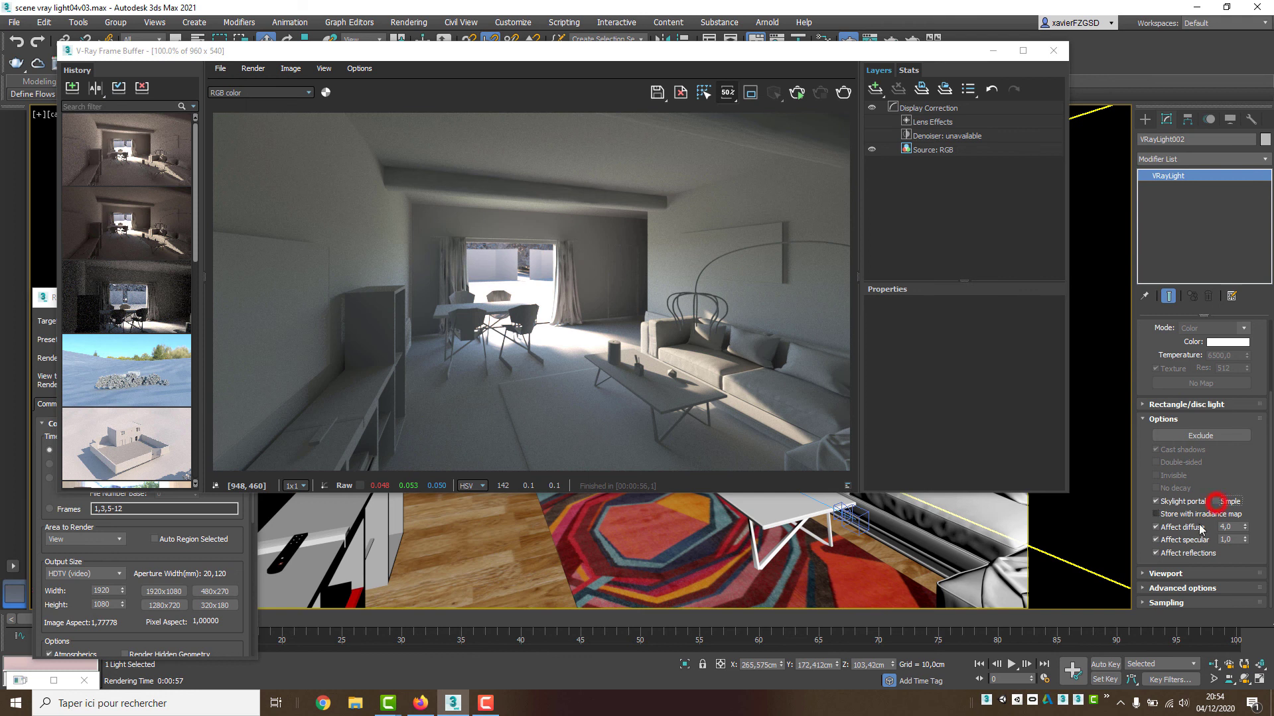